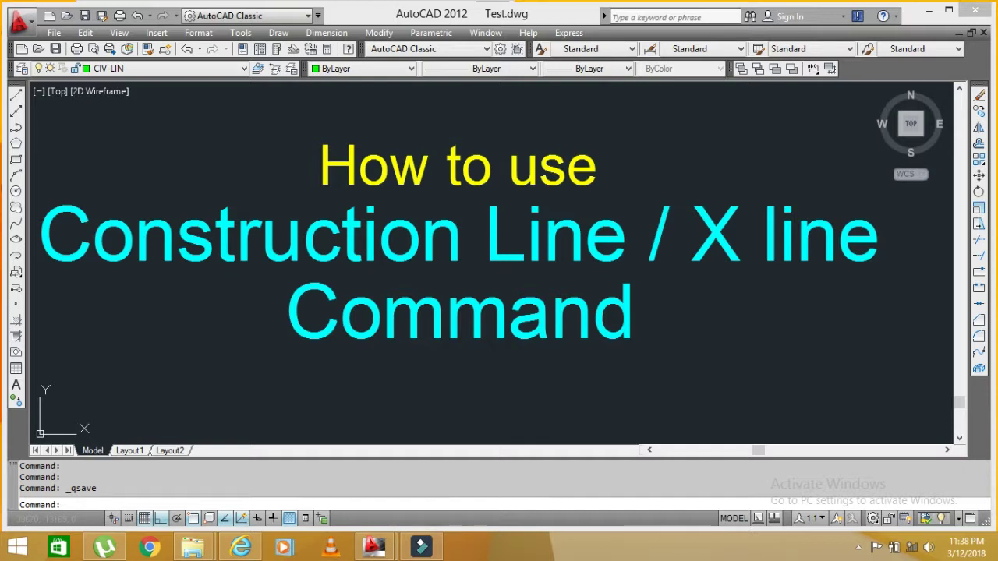
Step: Zoom and pan through the construction-line notes, XL shortcut note and XLINE option list
{"action": "scroll", "coordinate": [790, 314], "scroll_direction": "down", "scroll_amount": 3}
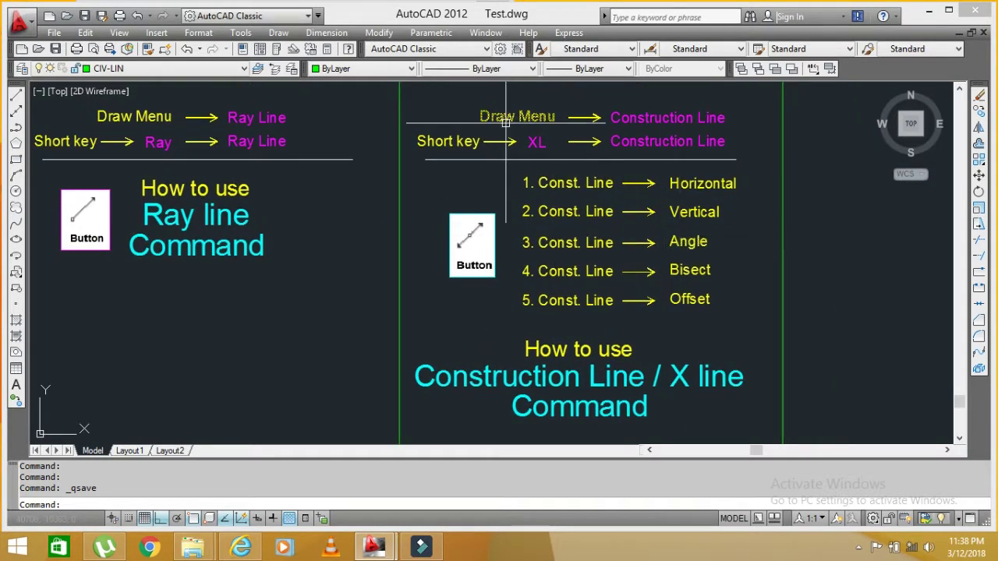
{"action": "scroll", "coordinate": [507, 124], "scroll_direction": "up", "scroll_amount": 2}
{"action": "scroll", "coordinate": [669, 134], "scroll_direction": "up", "scroll_amount": 3}
{"action": "middle_click_drag", "start_coordinate": [586, 141], "coordinate": [564, 213]}
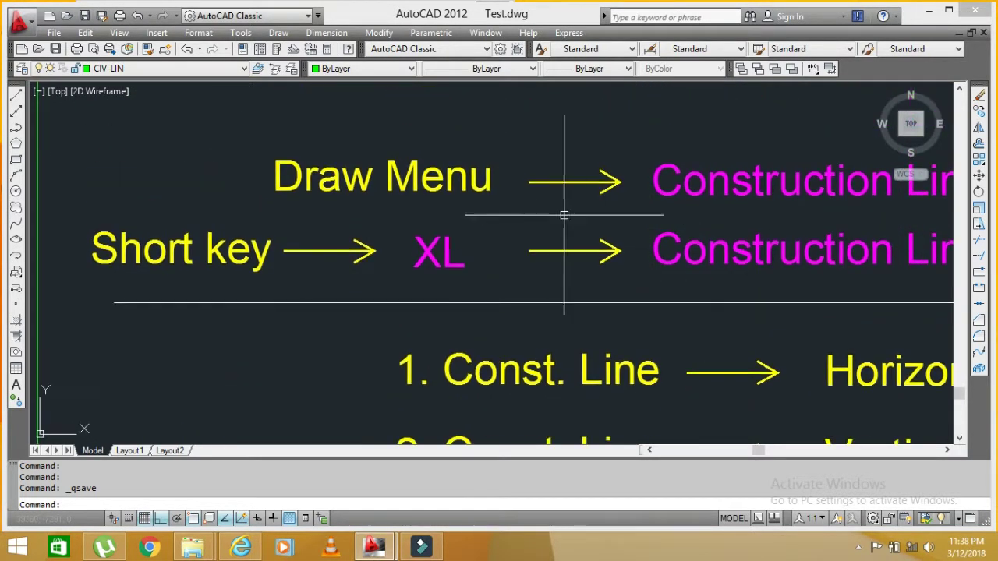
{"action": "middle_click_drag", "start_coordinate": [647, 229], "coordinate": [617, 208]}
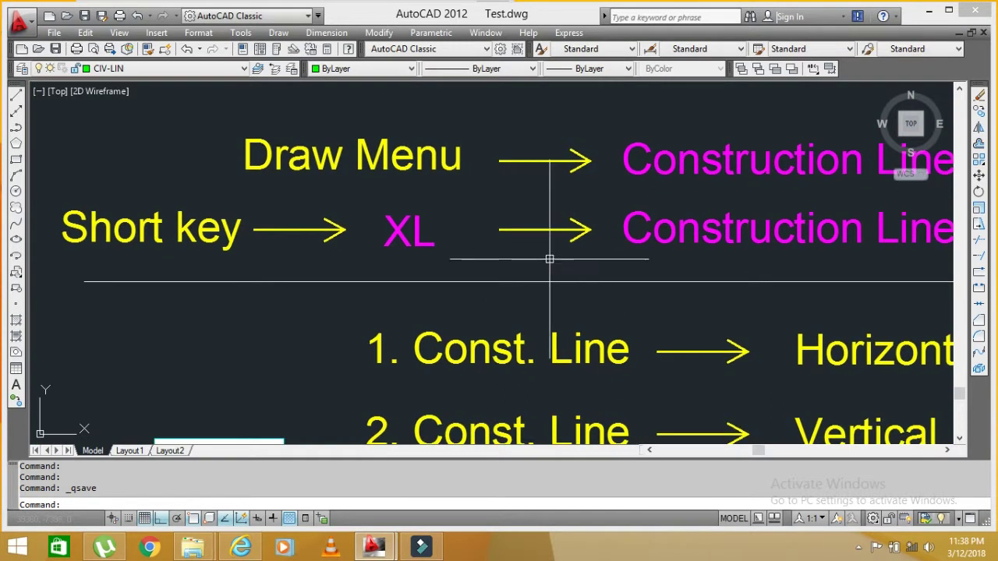
{"action": "scroll", "coordinate": [446, 261], "scroll_direction": "up", "scroll_amount": 2}
{"action": "middle_click_drag", "start_coordinate": [428, 262], "coordinate": [439, 296]}
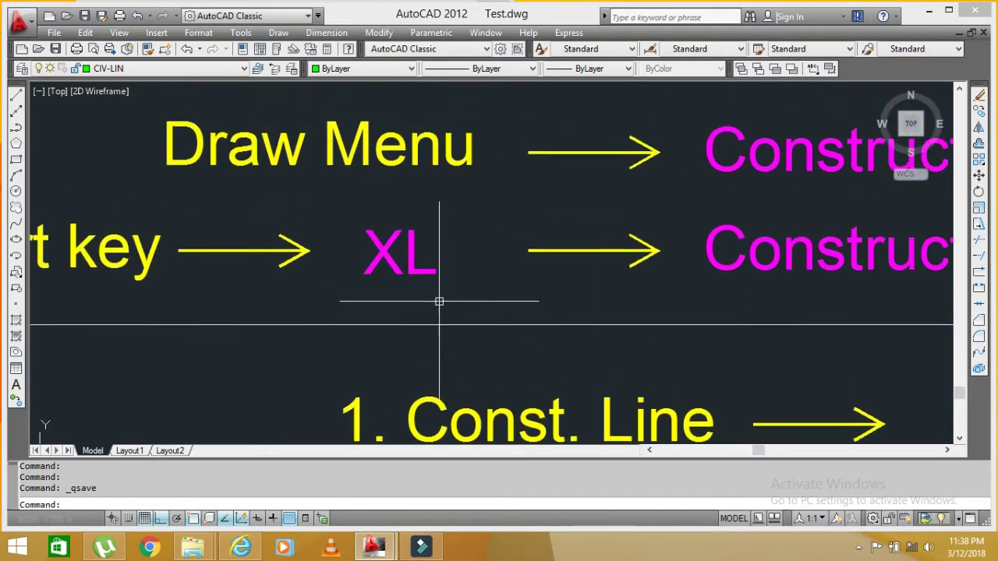
{"action": "middle_click_drag", "start_coordinate": [380, 269], "coordinate": [364, 279]}
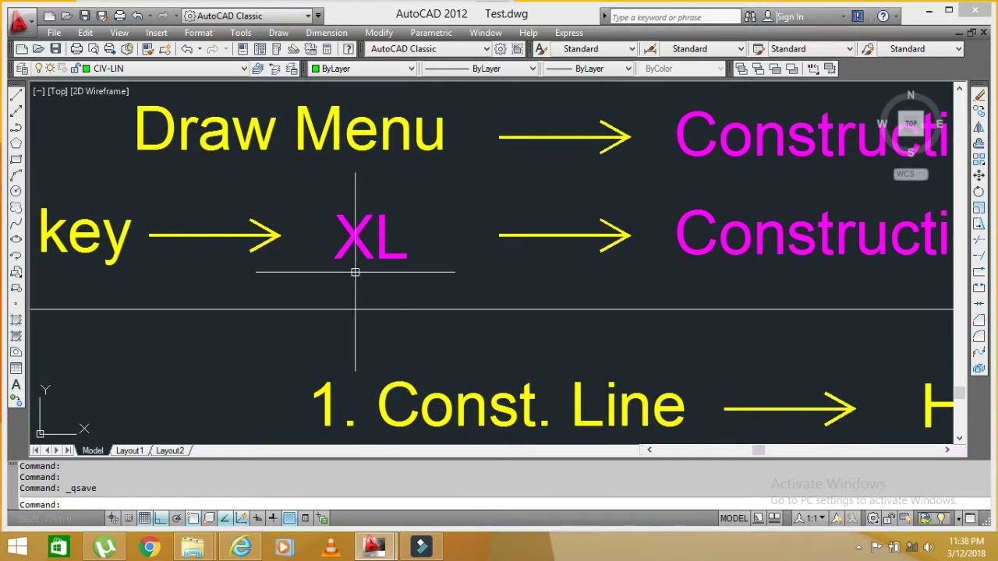
{"action": "scroll", "coordinate": [535, 200], "scroll_direction": "down", "scroll_amount": 4}
{"action": "middle_click_drag", "start_coordinate": [446, 406], "coordinate": [512, 260]}
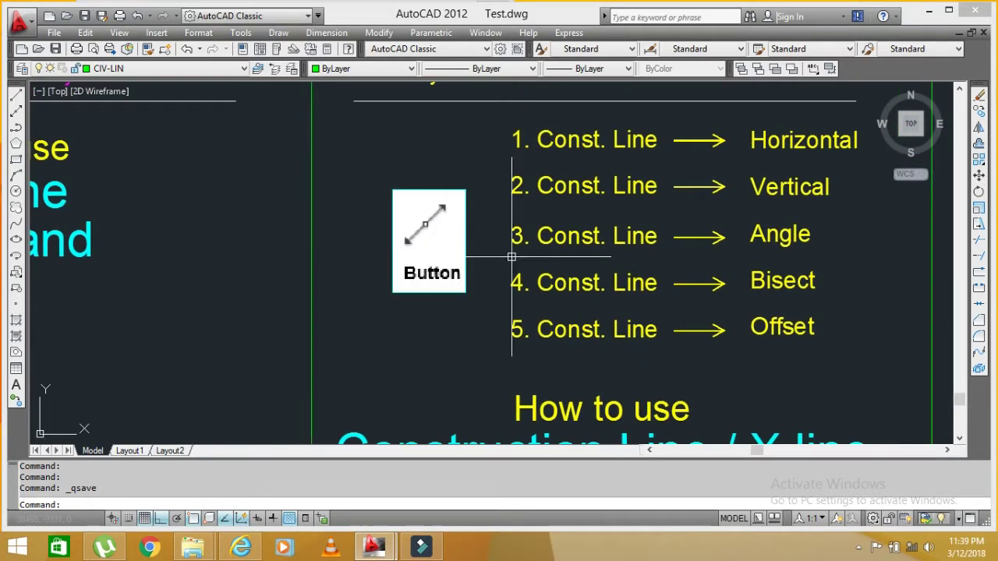
{"action": "scroll", "coordinate": [439, 242], "scroll_direction": "up", "scroll_amount": 2}
{"action": "scroll", "coordinate": [439, 249], "scroll_direction": "up", "scroll_amount": 2}
{"action": "middle_click_drag", "start_coordinate": [531, 213], "coordinate": [531, 289]}
{"action": "scroll", "coordinate": [531, 289], "scroll_direction": "down", "scroll_amount": 1}
{"action": "scroll", "coordinate": [532, 290], "scroll_direction": "up", "scroll_amount": 1}
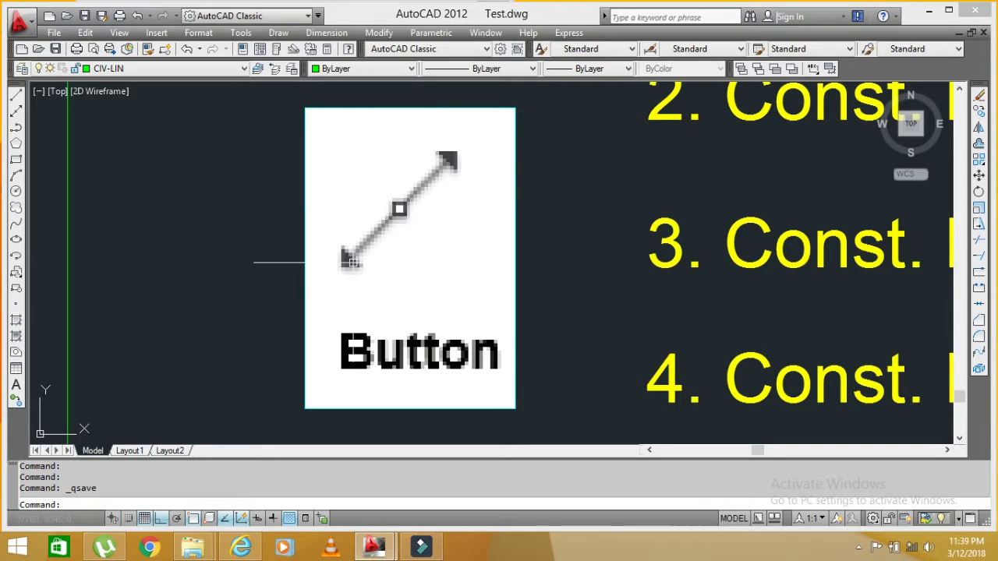
{"action": "scroll", "coordinate": [370, 226], "scroll_direction": "down", "scroll_amount": 5}
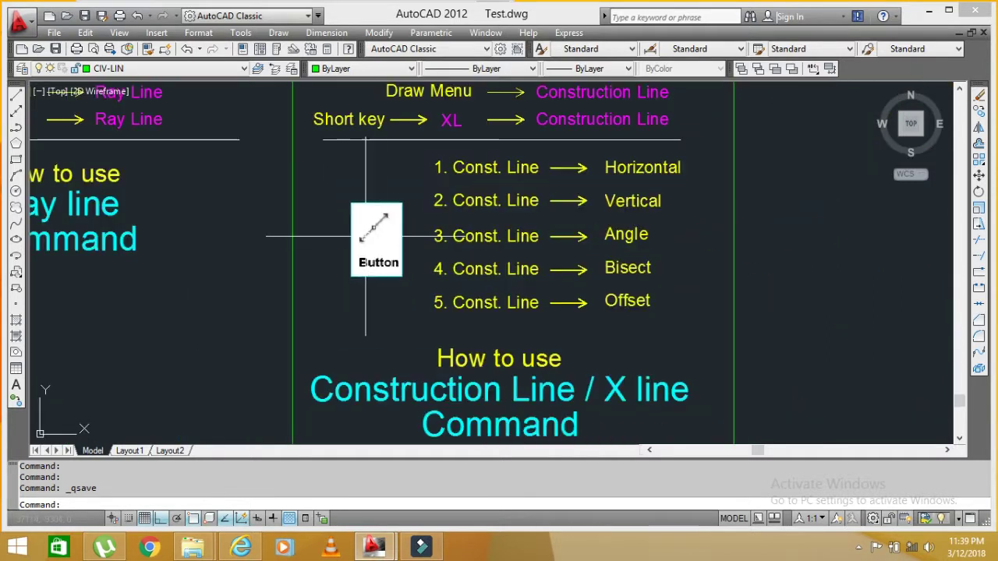
{"action": "scroll", "coordinate": [528, 198], "scroll_direction": "up", "scroll_amount": 2}
{"action": "middle_click_drag", "start_coordinate": [652, 222], "coordinate": [620, 219]}
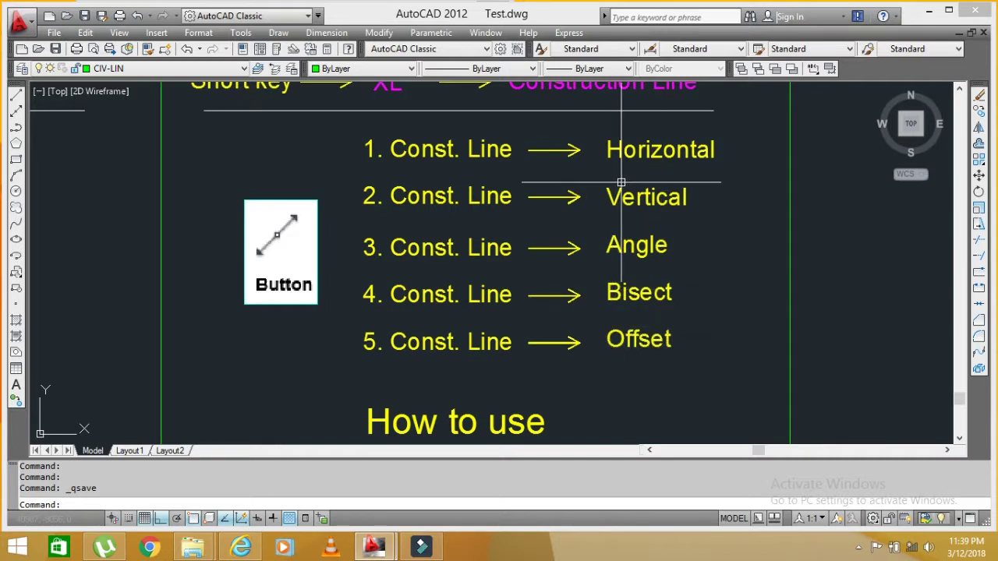
{"action": "scroll", "coordinate": [622, 181], "scroll_direction": "up", "scroll_amount": 2}
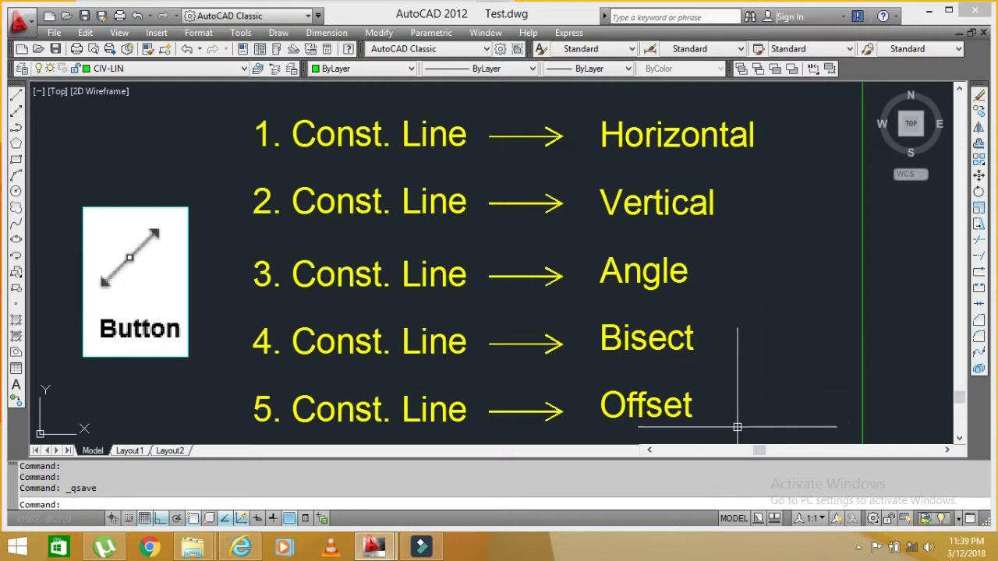
{"action": "scroll", "coordinate": [689, 323], "scroll_direction": "down", "scroll_amount": 5}
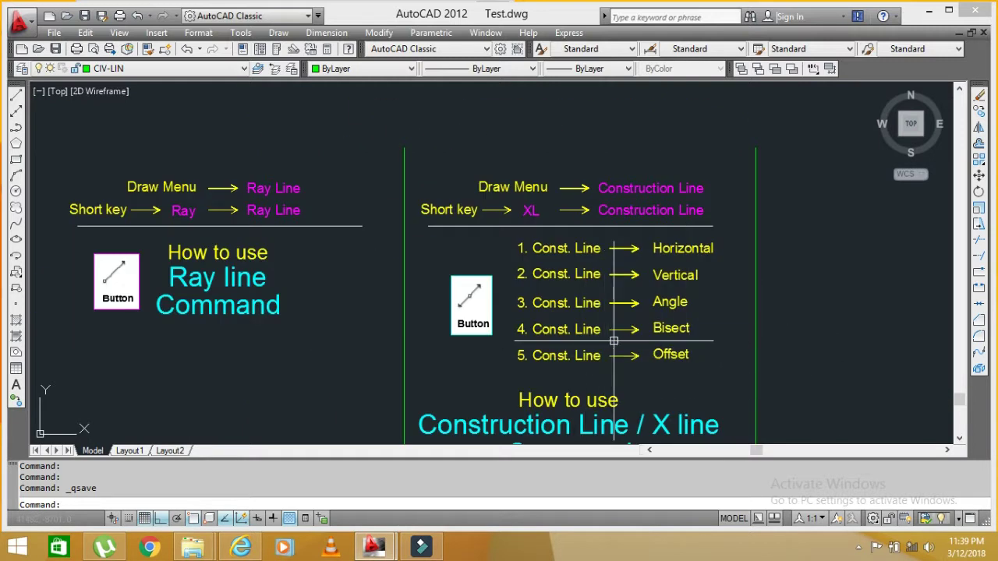
{"action": "scroll", "coordinate": [628, 340], "scroll_direction": "down", "scroll_amount": 4}
{"action": "scroll", "coordinate": [645, 374], "scroll_direction": "down", "scroll_amount": 3}
Step: Zoom to footing plan F1's upper-right corner near the 1500 dimension
{"action": "middle_click_drag", "start_coordinate": [642, 245], "coordinate": [682, 329]}
{"action": "scroll", "coordinate": [681, 330], "scroll_direction": "up", "scroll_amount": 3}
{"action": "scroll", "coordinate": [688, 252], "scroll_direction": "up", "scroll_amount": 3}
{"action": "scroll", "coordinate": [630, 233], "scroll_direction": "up", "scroll_amount": 4}
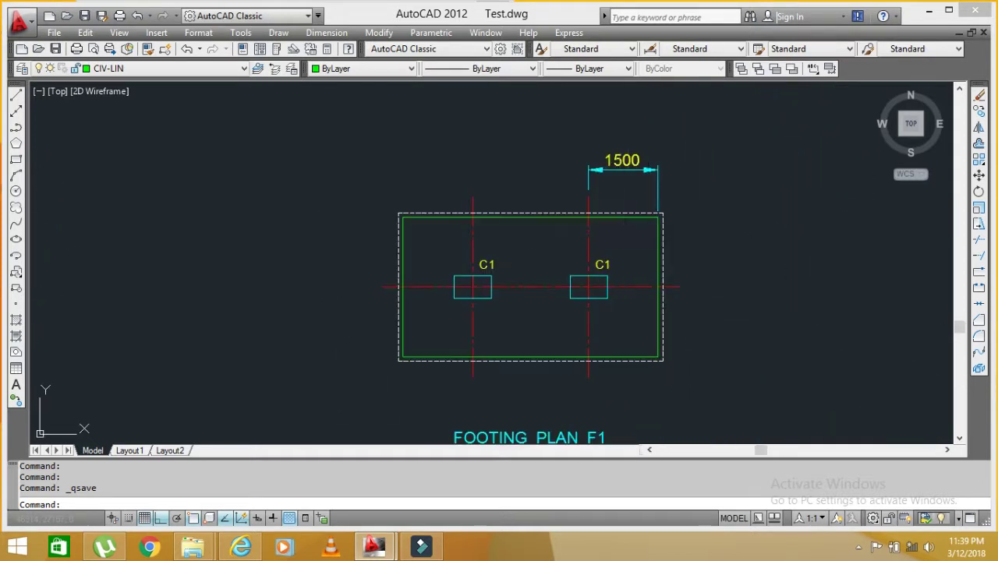
{"action": "middle_click_drag", "start_coordinate": [531, 287], "coordinate": [545, 347]}
{"action": "middle_click_drag", "start_coordinate": [642, 289], "coordinate": [647, 312]}
{"action": "scroll", "coordinate": [649, 315], "scroll_direction": "up", "scroll_amount": 2}
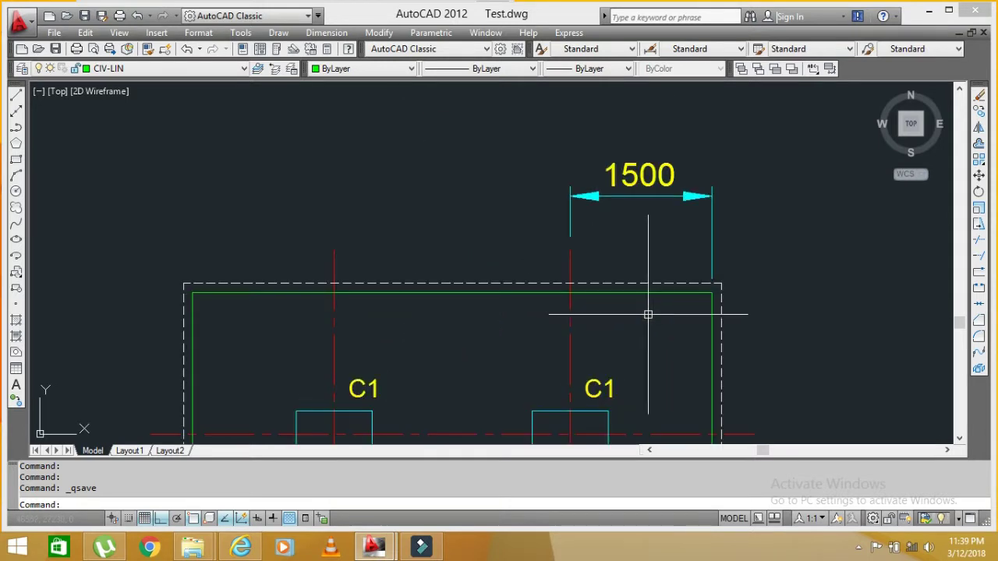
{"action": "scroll", "coordinate": [648, 319], "scroll_direction": "down", "scroll_amount": 2}
{"action": "mouse_move", "coordinate": [706, 245]}
{"action": "middle_mouse_down"}
{"action": "mouse_move", "coordinate": [707, 363]}
{"action": "mouse_move", "coordinate": [702, 312]}
{"action": "middle_mouse_up"}
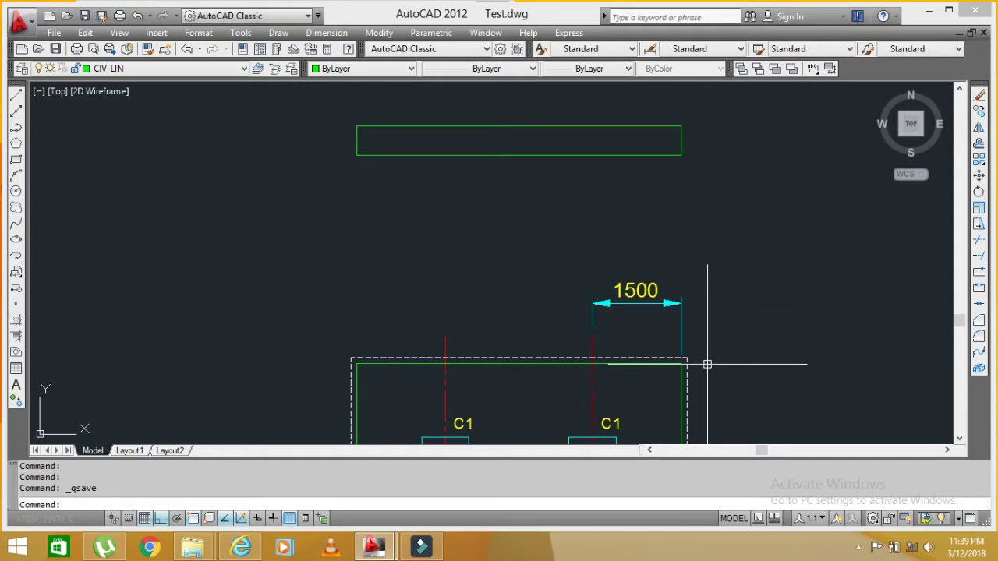
{"action": "scroll", "coordinate": [708, 364], "scroll_direction": "up", "scroll_amount": 1}
{"action": "scroll", "coordinate": [704, 332], "scroll_direction": "down", "scroll_amount": 1}
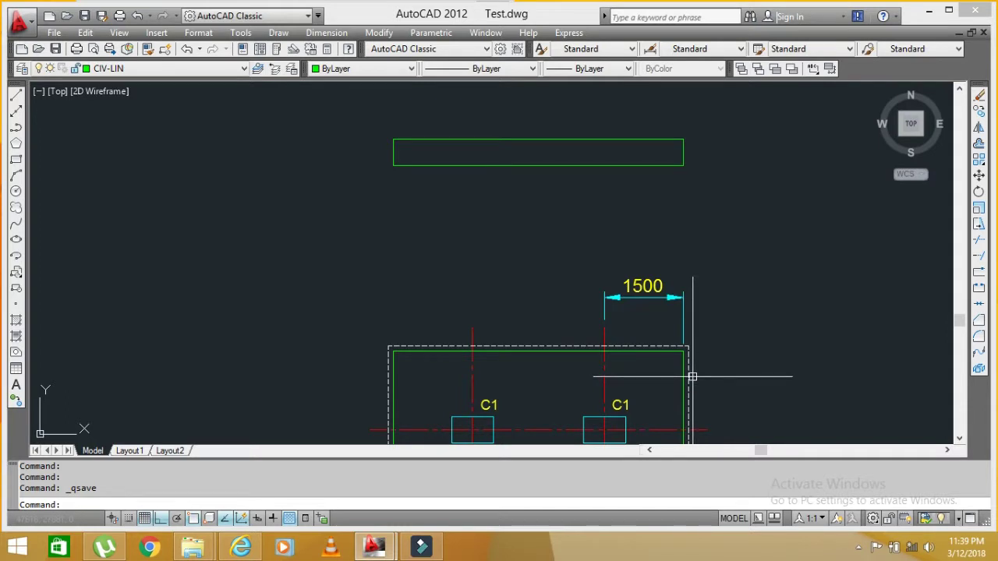
Step: Draw a vertical construction line through the footing's outer right corner
{"action": "type", "text": "xl"}
{"action": "key", "text": "Return"}
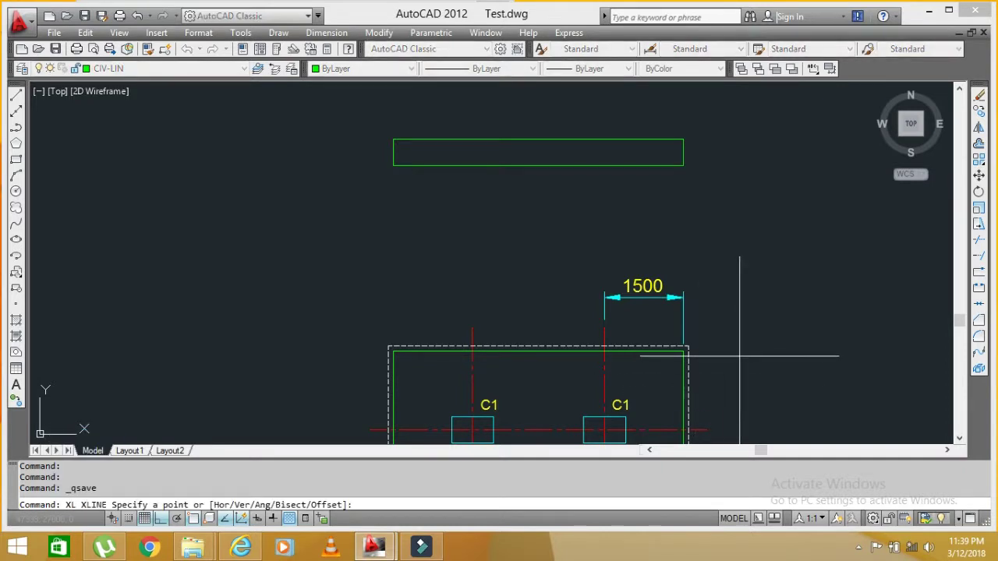
{"action": "scroll", "coordinate": [711, 381], "scroll_direction": "up", "scroll_amount": 4}
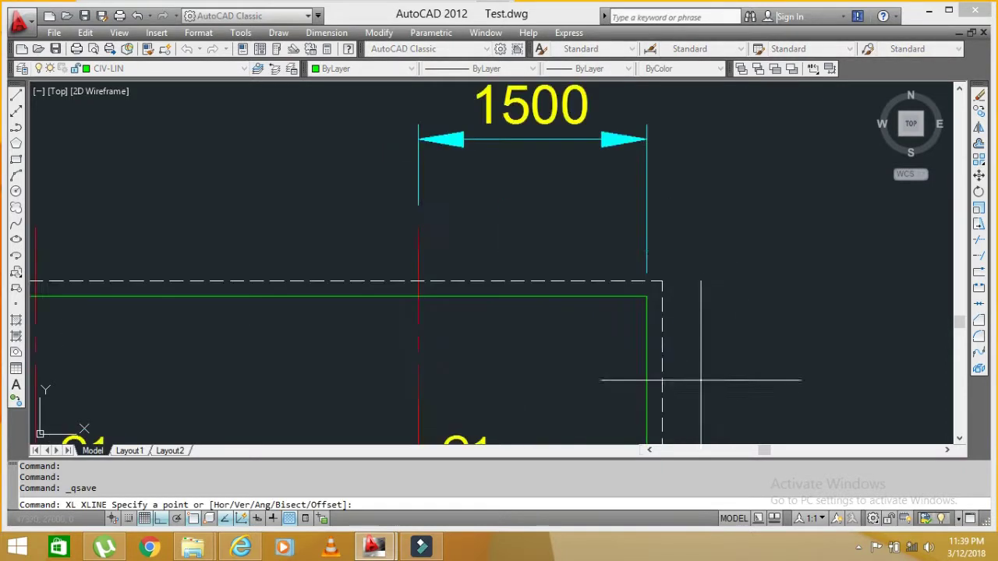
{"action": "left_click", "coordinate": [648, 296]}
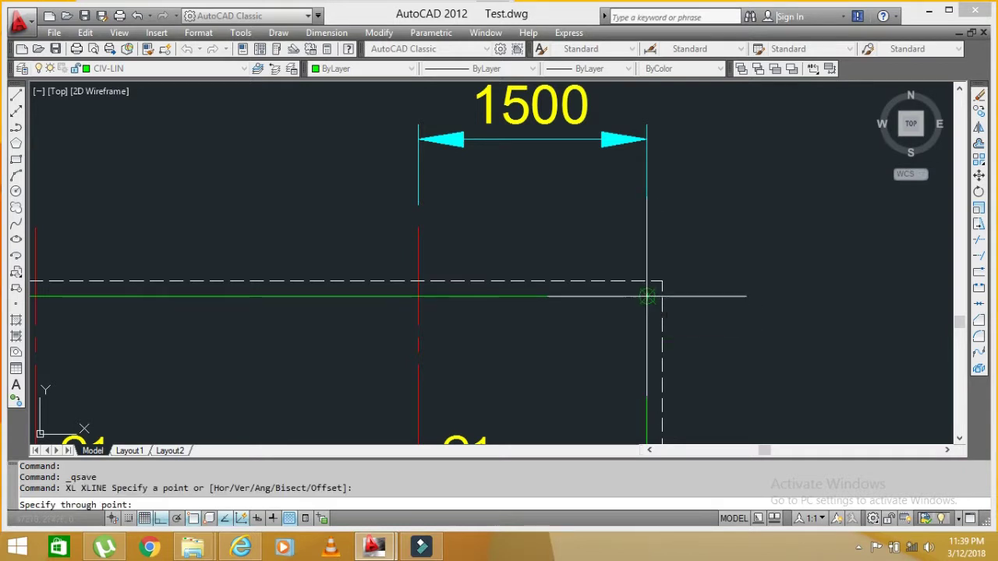
{"action": "middle_click_drag", "start_coordinate": [651, 179], "coordinate": [671, 364]}
{"action": "scroll", "coordinate": [724, 286], "scroll_direction": "down", "scroll_amount": 4}
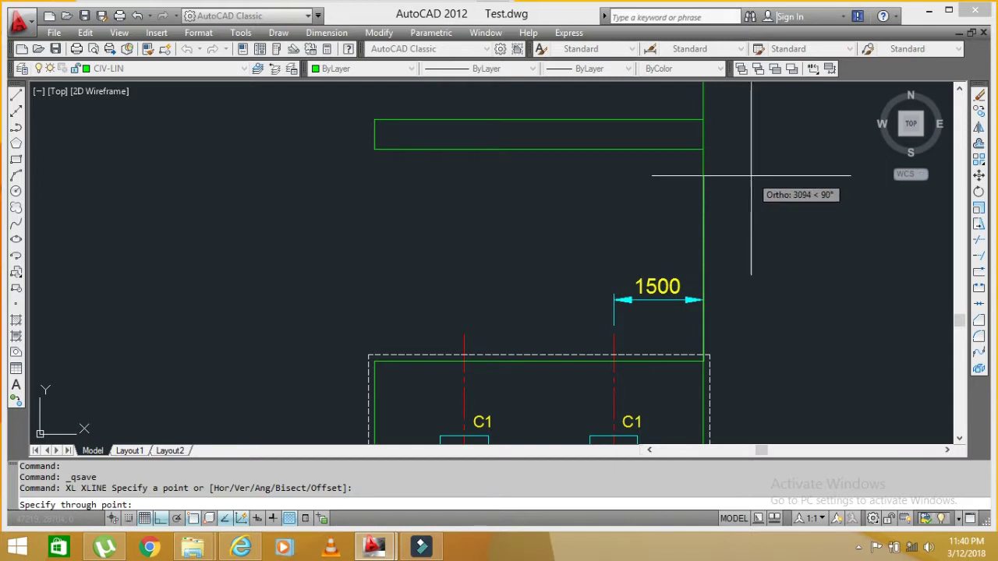
{"action": "left_click", "coordinate": [702, 171]}
{"action": "key", "text": "Return"}
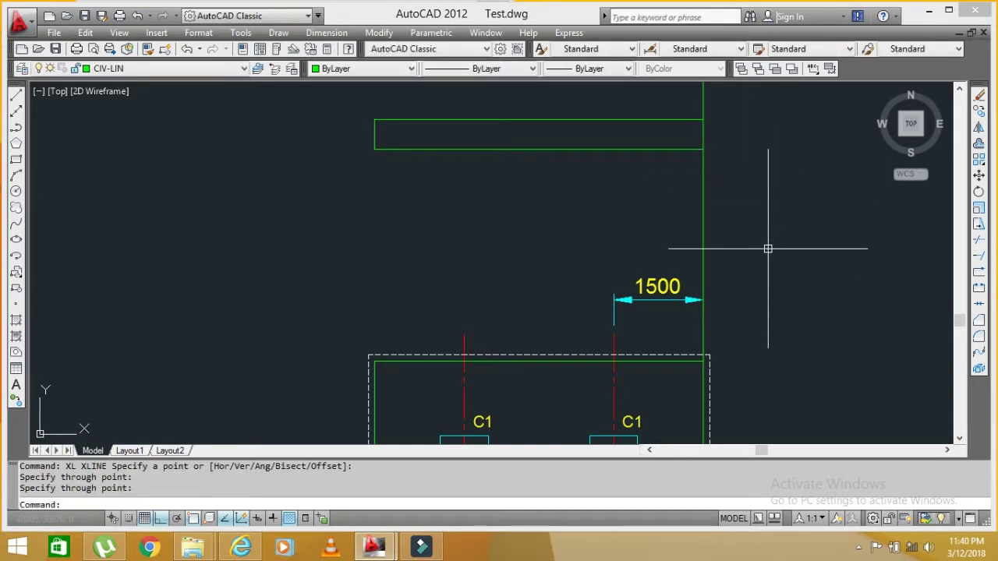
Step: Draw a second vertical construction line through the right C1 column's corner
{"action": "scroll", "coordinate": [780, 257], "scroll_direction": "down", "scroll_amount": 5}
{"action": "middle_click_drag", "start_coordinate": [800, 266], "coordinate": [689, 229]}
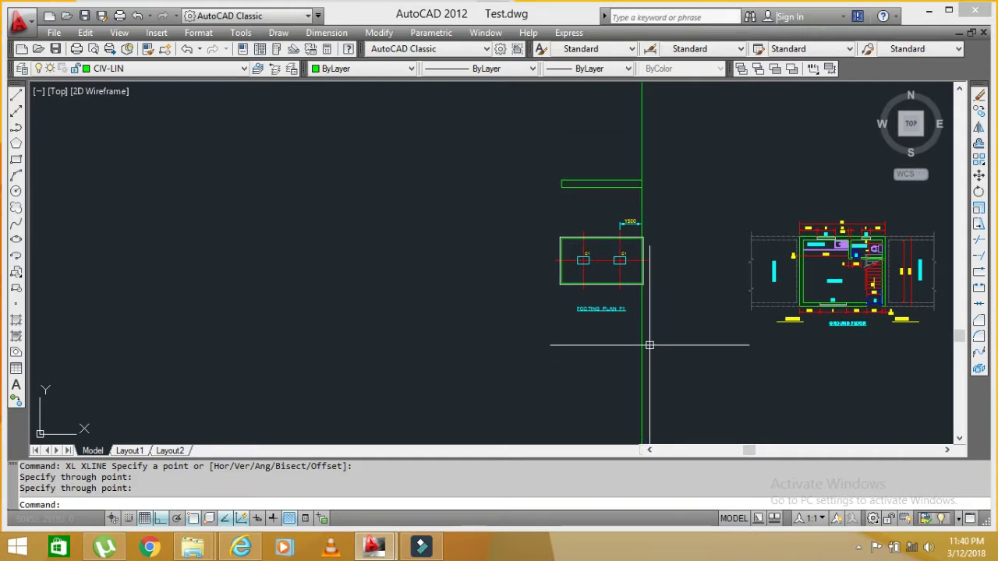
{"action": "scroll", "coordinate": [650, 272], "scroll_direction": "up", "scroll_amount": 5}
{"action": "scroll", "coordinate": [639, 275], "scroll_direction": "down", "scroll_amount": 6}
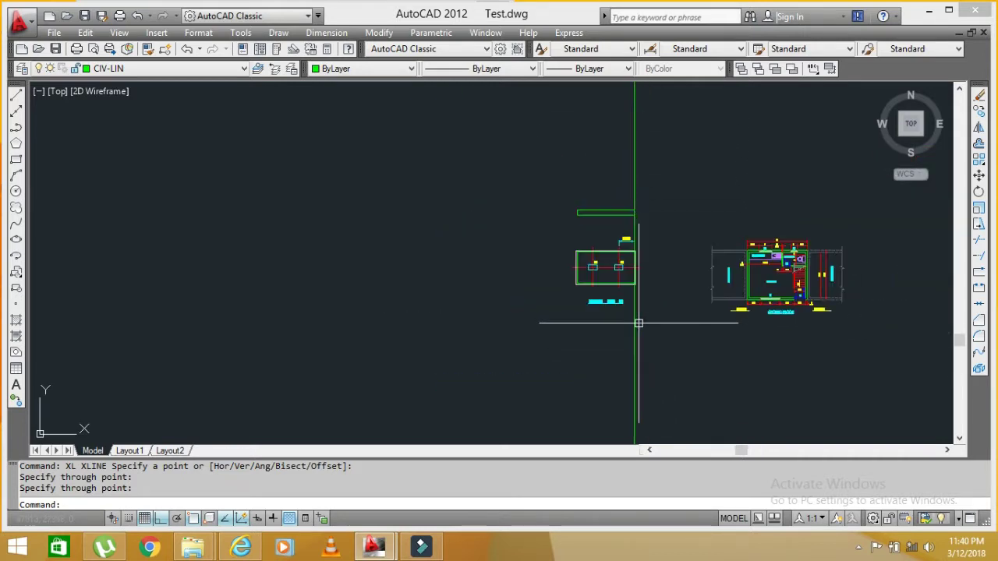
{"action": "scroll", "coordinate": [605, 265], "scroll_direction": "up", "scroll_amount": 3}
{"action": "scroll", "coordinate": [620, 245], "scroll_direction": "up", "scroll_amount": 3}
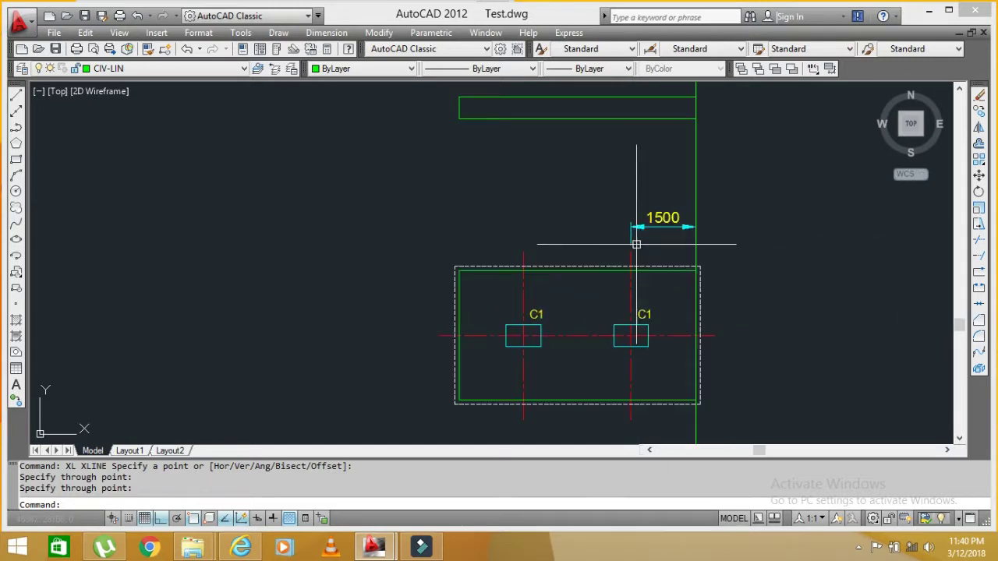
{"action": "middle_click_drag", "start_coordinate": [654, 244], "coordinate": [654, 333]}
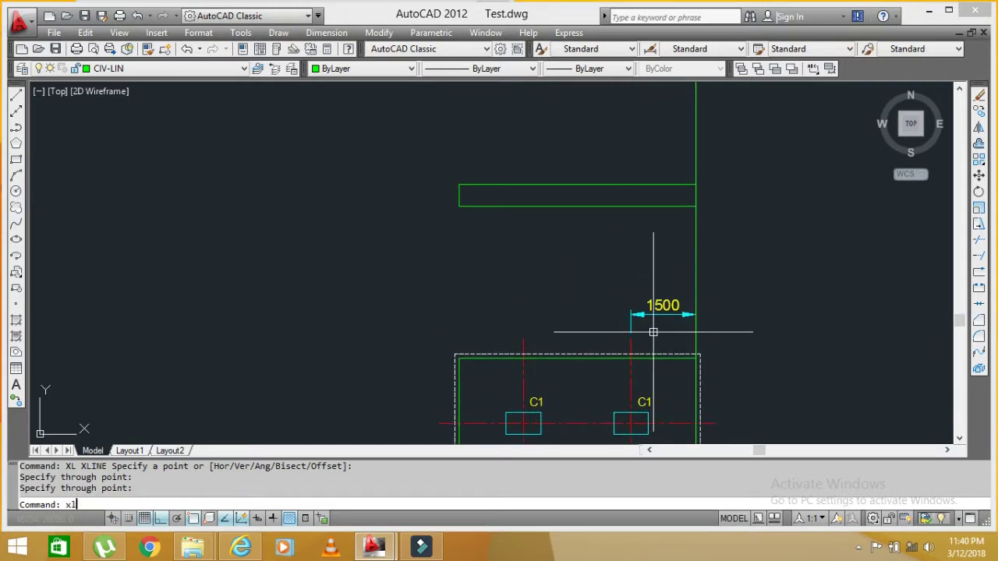
{"action": "key", "text": "Return"}
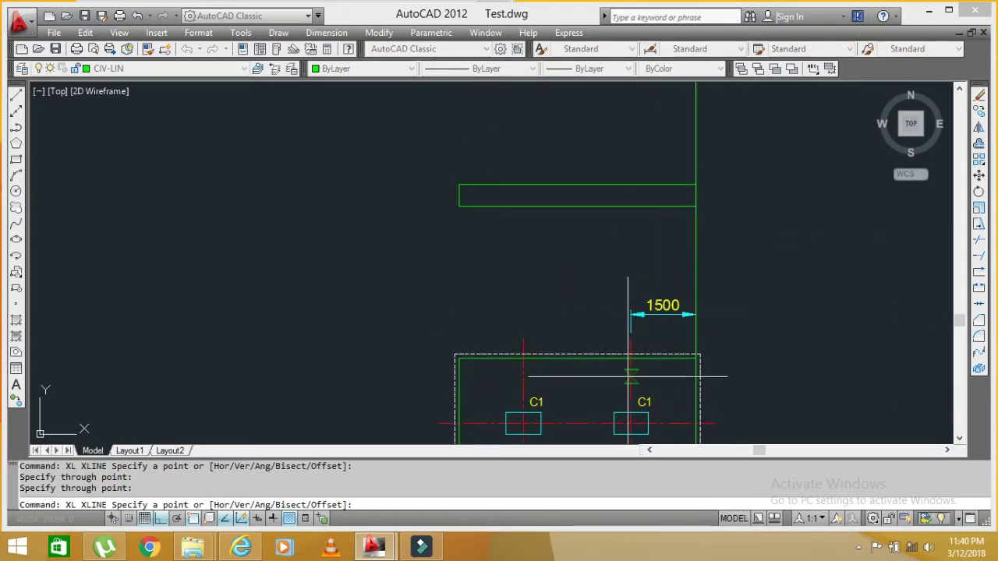
{"action": "scroll", "coordinate": [630, 376], "scroll_direction": "up", "scroll_amount": 3}
{"action": "scroll", "coordinate": [672, 417], "scroll_direction": "up", "scroll_amount": 3}
{"action": "left_click", "coordinate": [647, 350]}
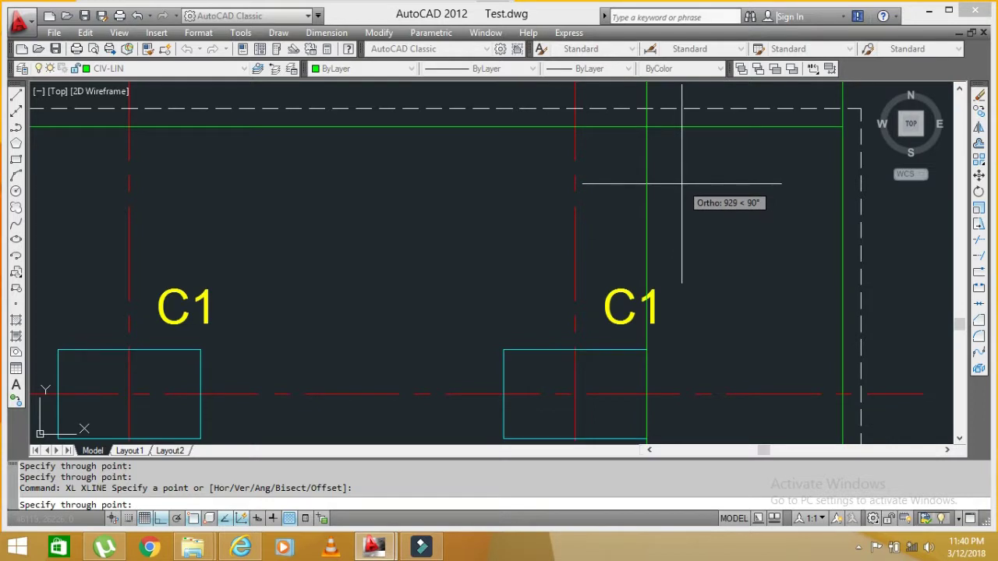
{"action": "key", "text": "Return"}
{"action": "key", "text": "Return"}
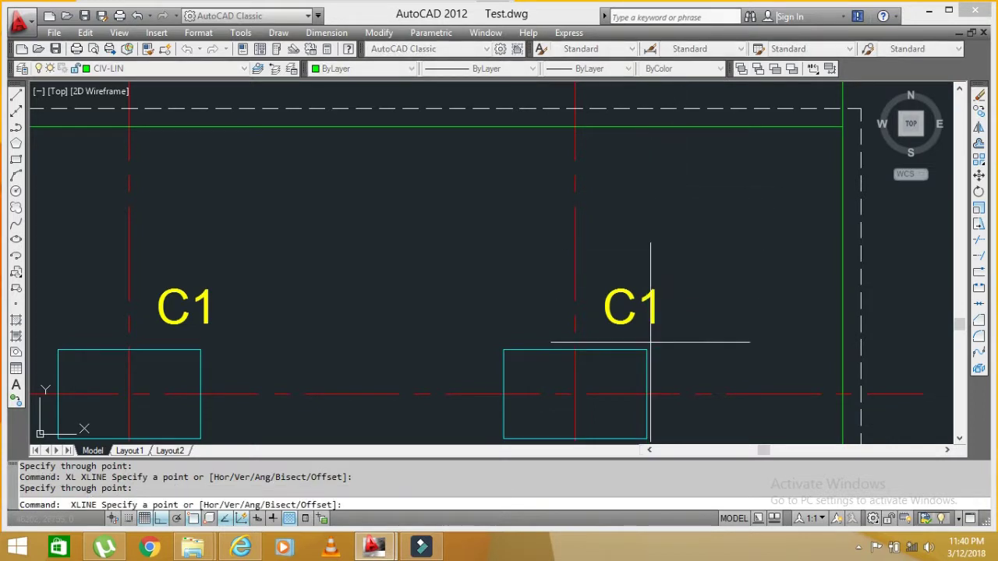
{"action": "left_click", "coordinate": [646, 350]}
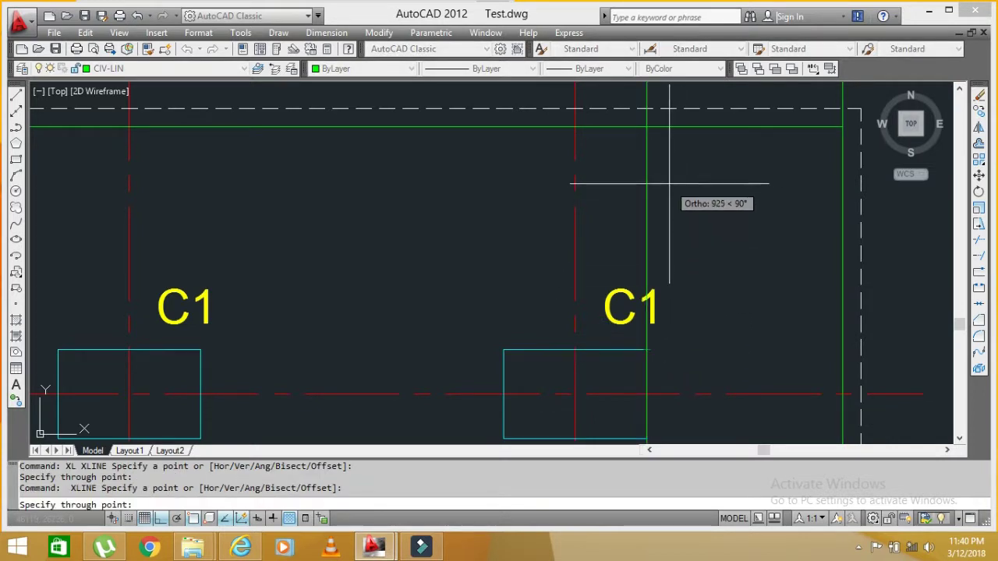
{"action": "left_click", "coordinate": [670, 184]}
{"action": "key", "text": "Return"}
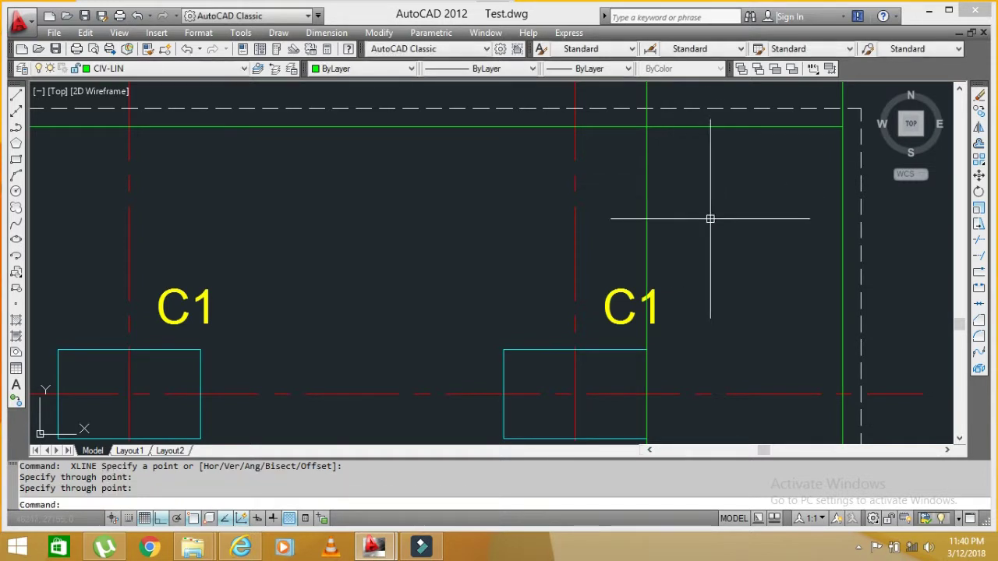
Step: Crossing-select both new vertical construction lines near the 1500 dimension
{"action": "scroll", "coordinate": [695, 273], "scroll_direction": "down", "scroll_amount": 5}
{"action": "middle_click_drag", "start_coordinate": [697, 234], "coordinate": [701, 316]}
{"action": "middle_click_drag", "start_coordinate": [736, 215], "coordinate": [741, 261]}
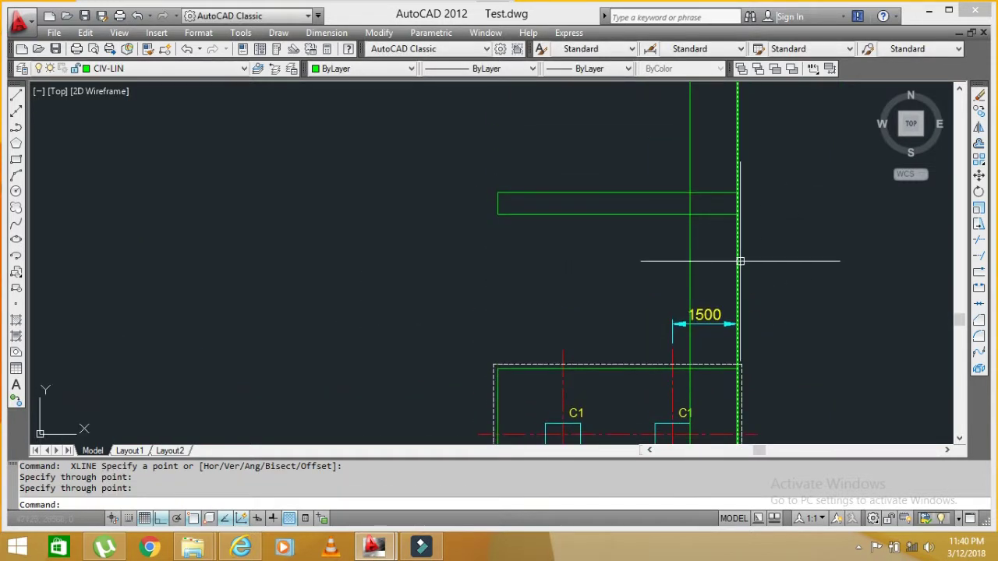
{"action": "scroll", "coordinate": [740, 261], "scroll_direction": "up", "scroll_amount": 2}
{"action": "left_click", "coordinate": [763, 249]}
{"action": "left_click", "coordinate": [637, 273]}
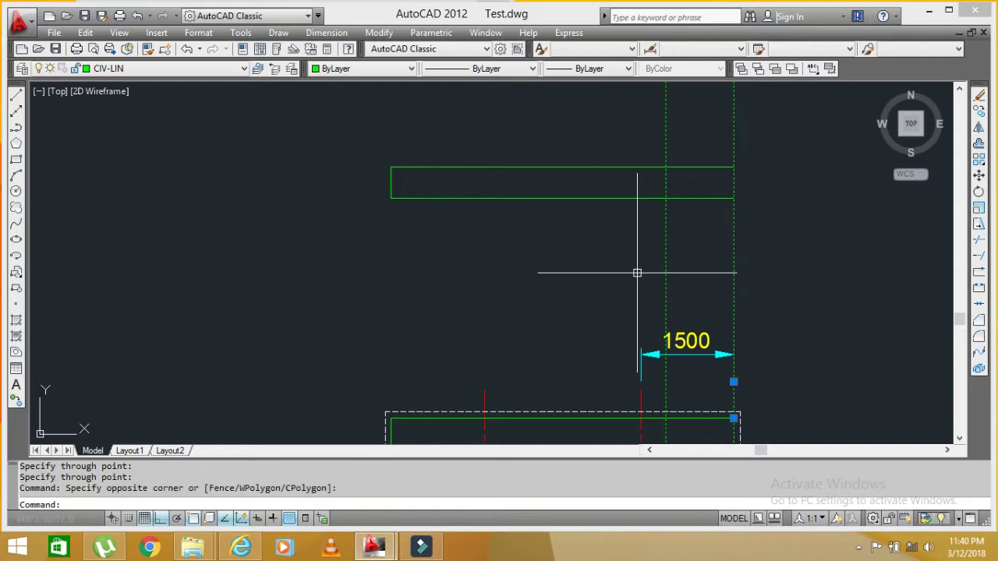
Step: Erase the two selected vertical construction lines with E
{"action": "type", "text": "e"}
{"action": "key", "text": "Return"}
{"action": "scroll", "coordinate": [680, 230], "scroll_direction": "down", "scroll_amount": 6}
{"action": "middle_click_drag", "start_coordinate": [737, 396], "coordinate": [660, 310]}
{"action": "scroll", "coordinate": [659, 310], "scroll_direction": "down", "scroll_amount": 3}
Step: Zoom through the How to use notes and start a new XLINE command
{"action": "middle_click_drag", "start_coordinate": [383, 341], "coordinate": [717, 312]}
{"action": "scroll", "coordinate": [717, 312], "scroll_direction": "up", "scroll_amount": 2}
{"action": "scroll", "coordinate": [673, 270], "scroll_direction": "up", "scroll_amount": 3}
{"action": "scroll", "coordinate": [624, 179], "scroll_direction": "up", "scroll_amount": 4}
{"action": "scroll", "coordinate": [646, 195], "scroll_direction": "up", "scroll_amount": 1}
{"action": "scroll", "coordinate": [651, 357], "scroll_direction": "down", "scroll_amount": 7}
{"action": "scroll", "coordinate": [673, 292], "scroll_direction": "down", "scroll_amount": 5}
{"action": "scroll", "coordinate": [702, 203], "scroll_direction": "up", "scroll_amount": 3}
{"action": "scroll", "coordinate": [701, 203], "scroll_direction": "up", "scroll_amount": 2}
{"action": "scroll", "coordinate": [679, 301], "scroll_direction": "up", "scroll_amount": 2}
{"action": "scroll", "coordinate": [731, 343], "scroll_direction": "up", "scroll_amount": 1}
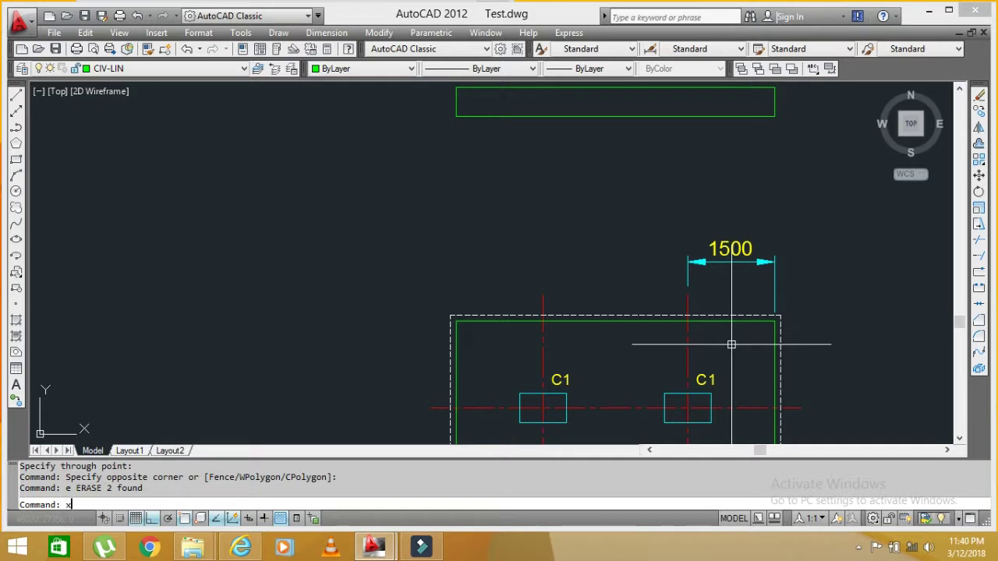
{"action": "key", "text": "Return"}
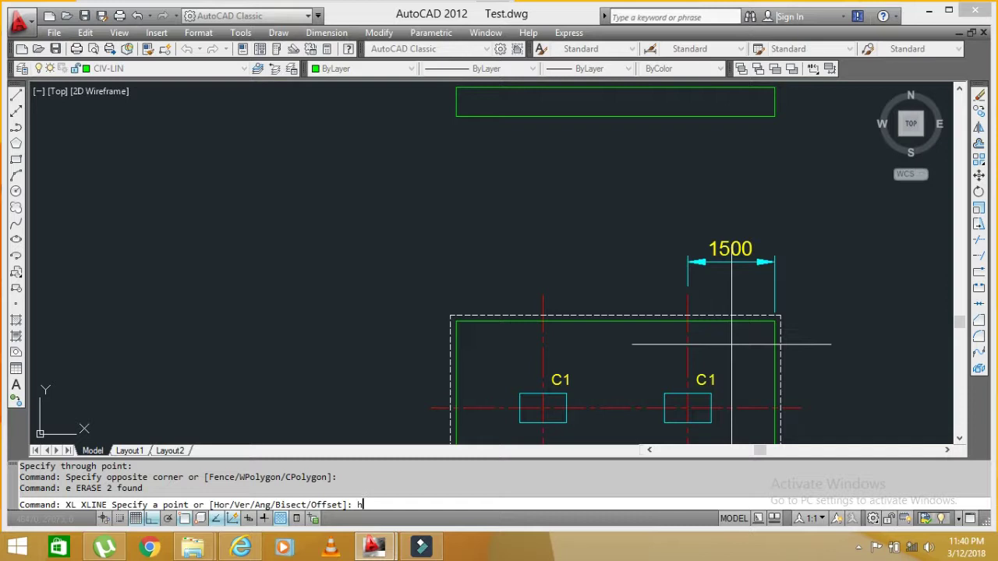
Step: Place horizontal XLINEs on footing F1's top edge, bottom edge and column centreline
{"action": "key", "text": "Return"}
{"action": "middle_click_drag", "start_coordinate": [772, 351], "coordinate": [738, 313]}
{"action": "scroll", "coordinate": [756, 294], "scroll_direction": "up", "scroll_amount": 1}
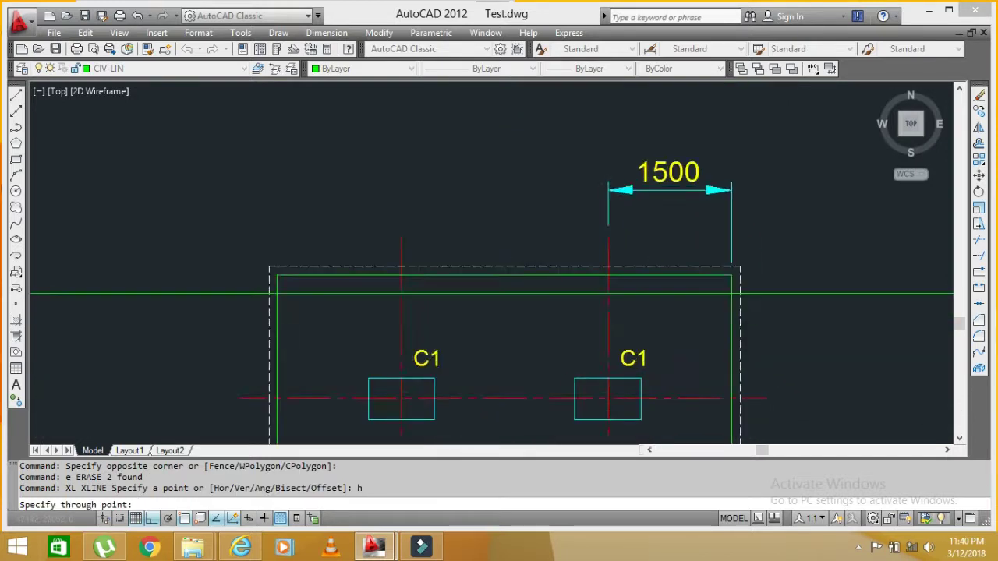
{"action": "scroll", "coordinate": [756, 295], "scroll_direction": "up", "scroll_amount": 1}
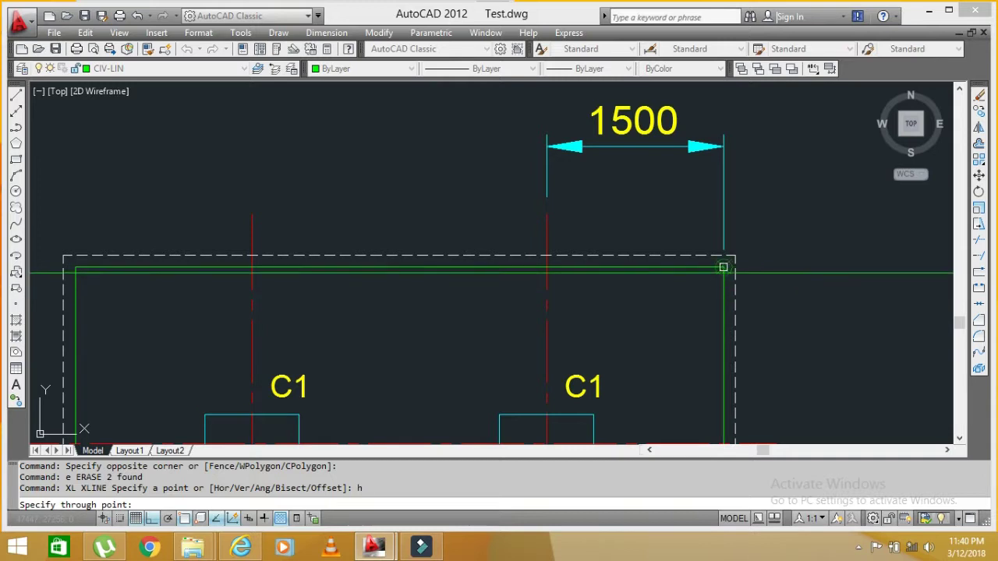
{"action": "left_click", "coordinate": [725, 268]}
{"action": "scroll", "coordinate": [710, 326], "scroll_direction": "down", "scroll_amount": 2}
{"action": "scroll", "coordinate": [726, 405], "scroll_direction": "up", "scroll_amount": 2}
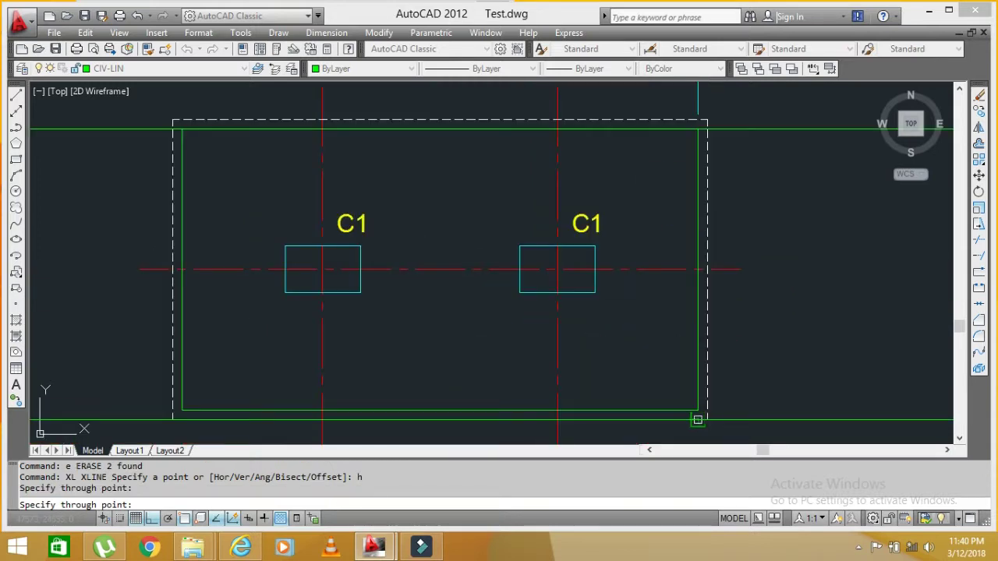
{"action": "left_click", "coordinate": [700, 410]}
{"action": "left_click", "coordinate": [740, 270]}
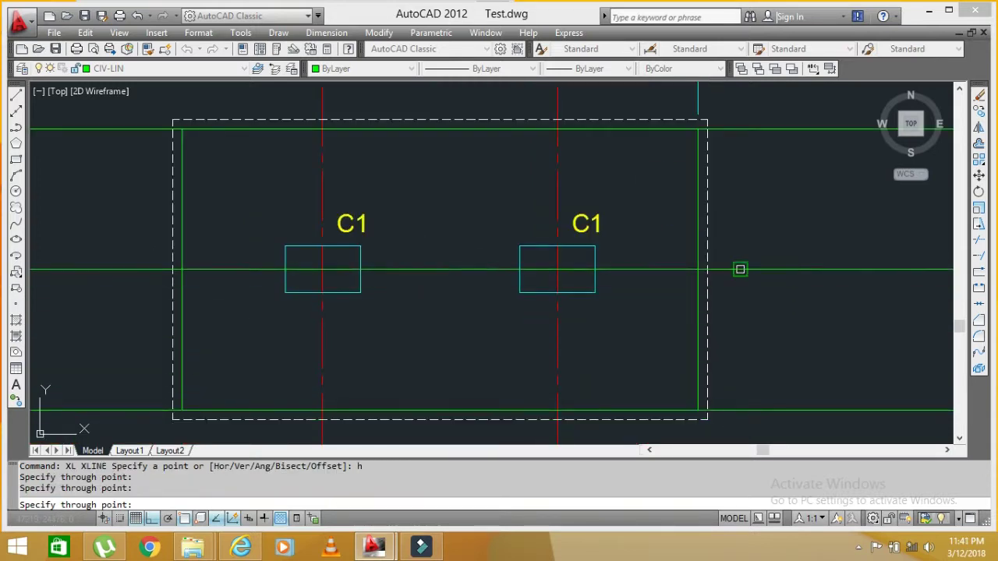
{"action": "key", "text": "Escape"}
Step: Window-select the three new horizontal construction lines
{"action": "scroll", "coordinate": [739, 314], "scroll_direction": "down", "scroll_amount": 4}
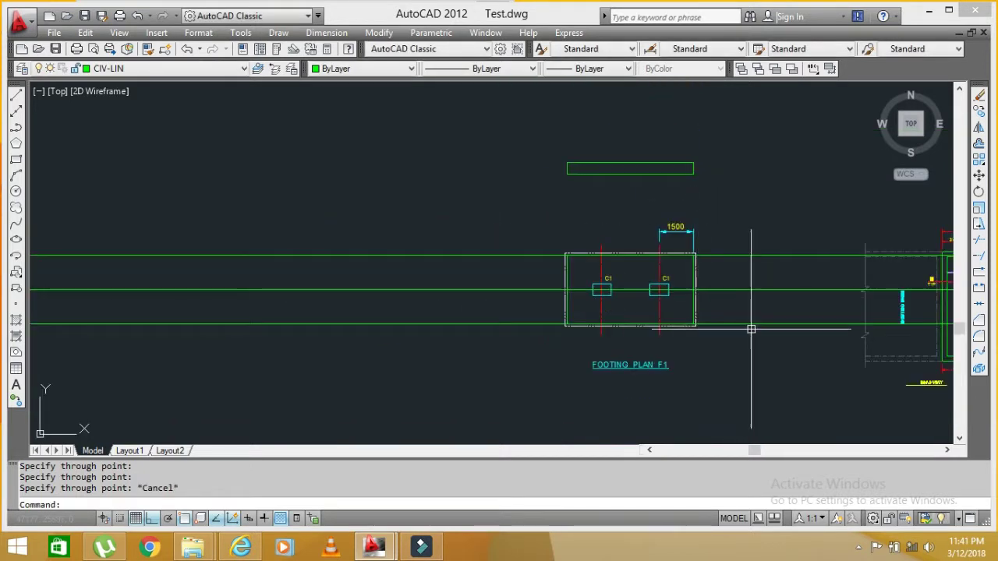
{"action": "scroll", "coordinate": [764, 335], "scroll_direction": "up", "scroll_amount": 2}
{"action": "left_click", "coordinate": [796, 407]}
{"action": "left_click", "coordinate": [747, 194]}
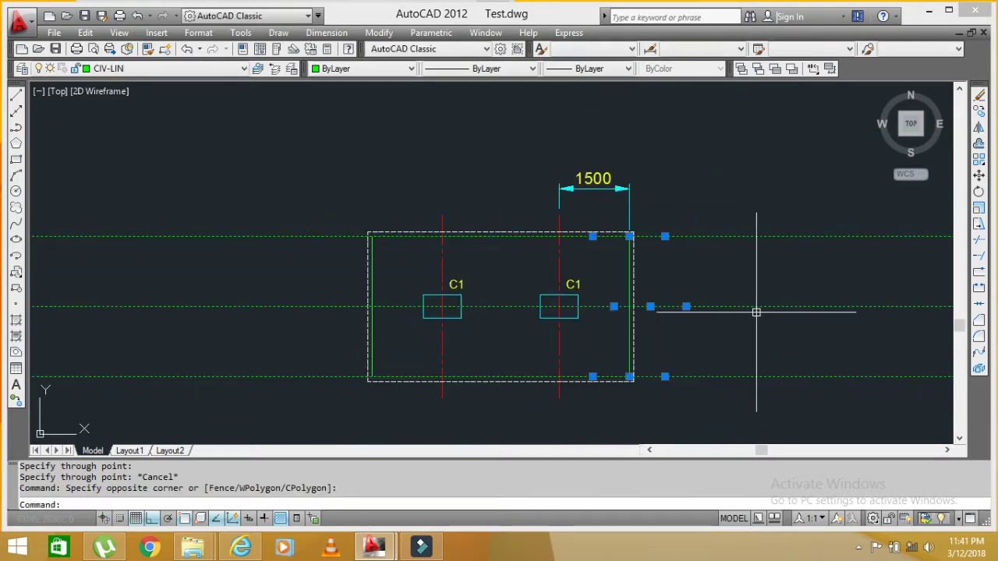
{"action": "type", "text": "e"}
Step: Erase the horizontal lines; place vertical XLINEs at the footing's right edge and C1 columns
{"action": "key", "text": "Return"}
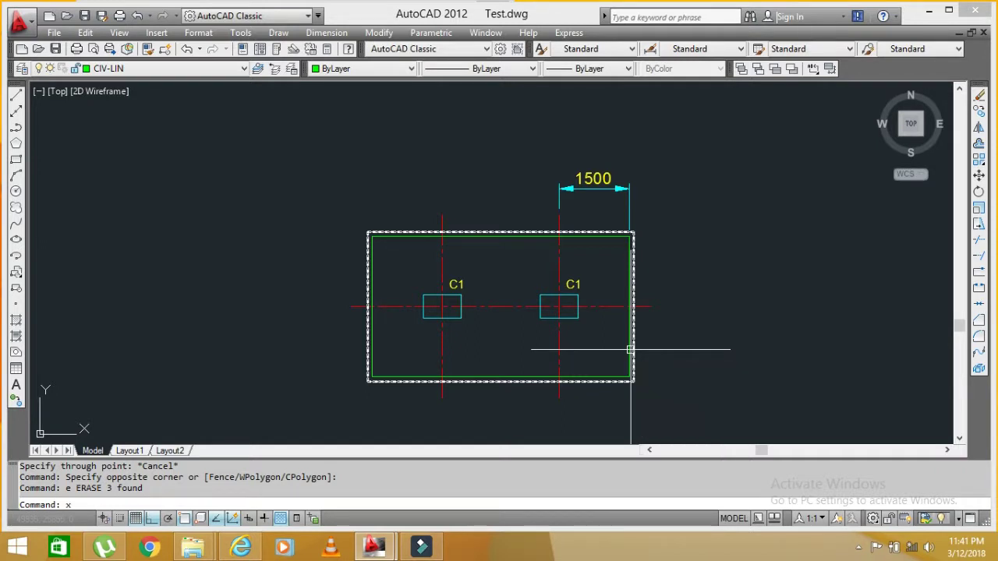
{"action": "type", "text": "xl"}
{"action": "key", "text": "Return"}
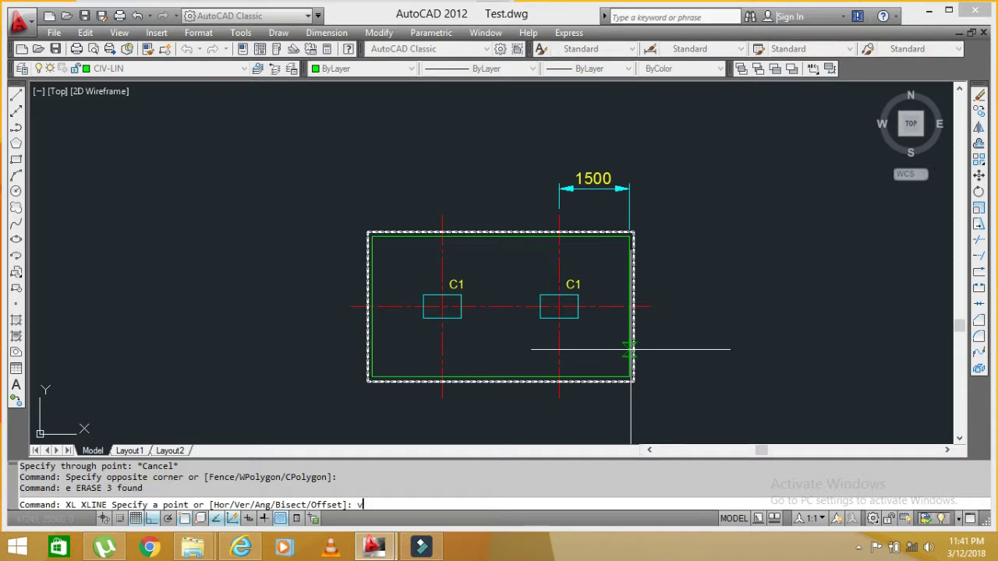
{"action": "key", "text": "Return"}
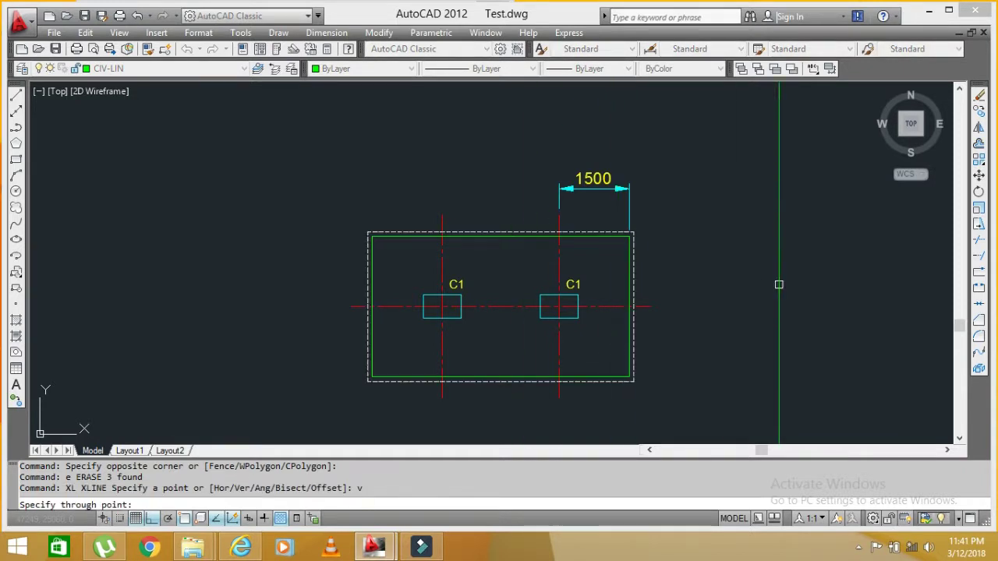
{"action": "scroll", "coordinate": [602, 283], "scroll_direction": "up", "scroll_amount": 4}
{"action": "mouse_move", "coordinate": [479, 283]}
{"action": "middle_mouse_down"}
{"action": "mouse_move", "coordinate": [837, 316]}
{"action": "mouse_move", "coordinate": [534, 262]}
{"action": "middle_mouse_up"}
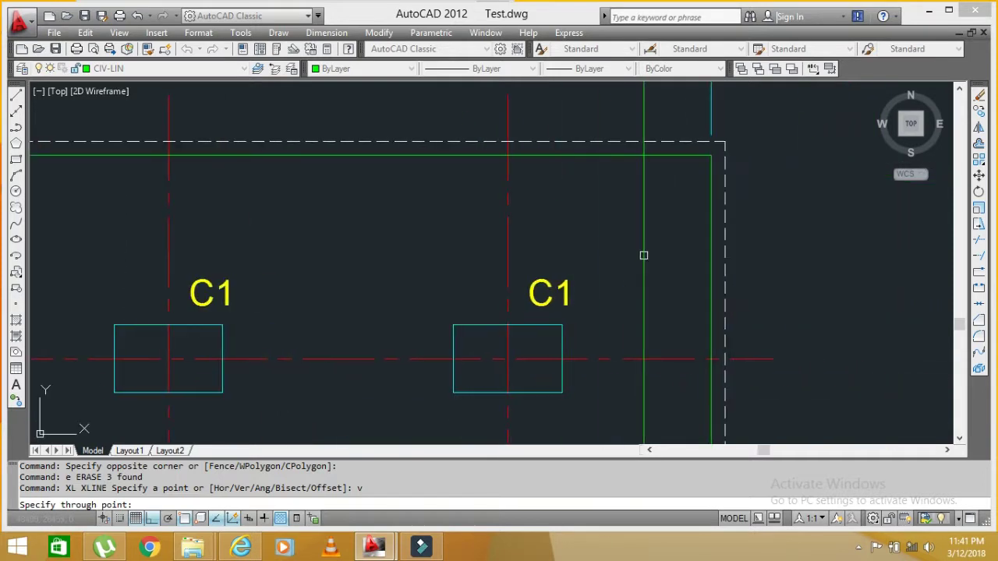
{"action": "left_click", "coordinate": [714, 206]}
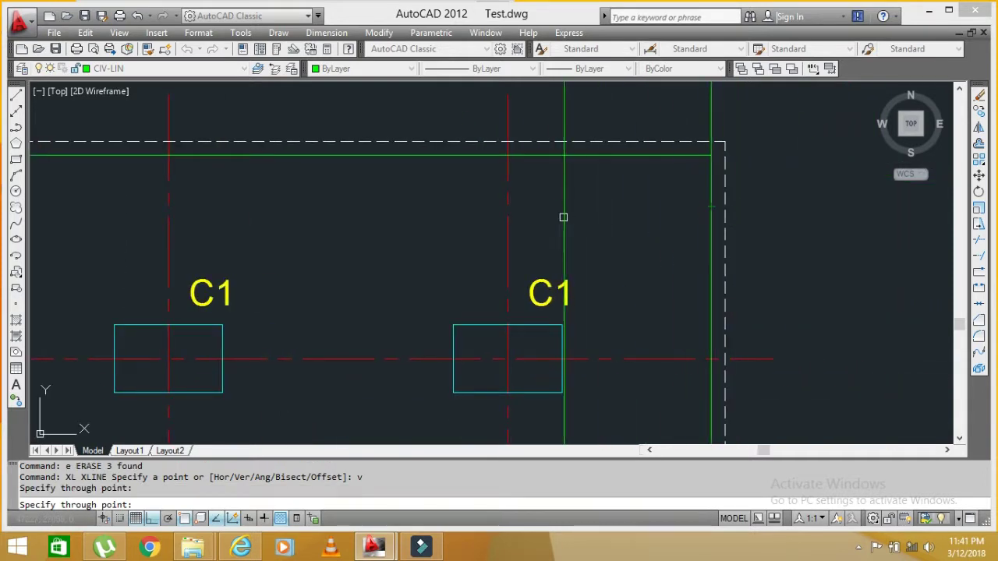
{"action": "left_click", "coordinate": [506, 235]}
{"action": "scroll", "coordinate": [897, 329], "scroll_direction": "down", "scroll_amount": 4}
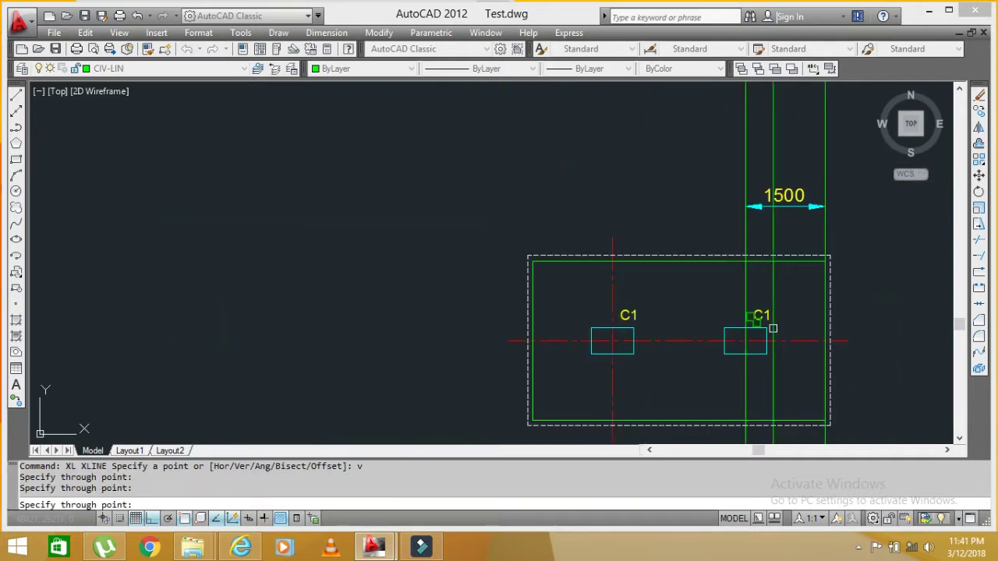
{"action": "left_click", "coordinate": [613, 290]}
{"action": "scroll", "coordinate": [540, 301], "scroll_direction": "up", "scroll_amount": 3}
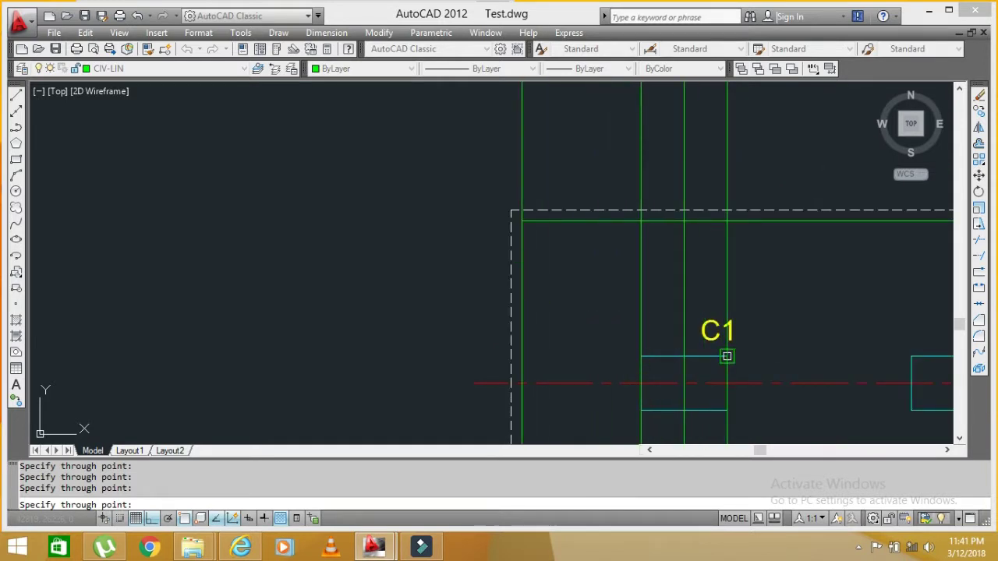
{"action": "middle_click_drag", "start_coordinate": [773, 372], "coordinate": [451, 323]}
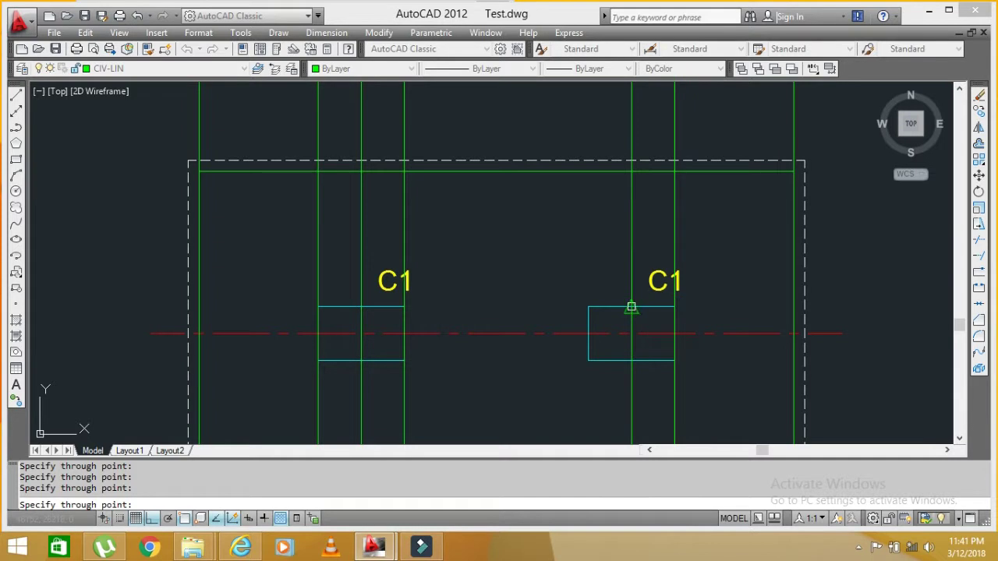
{"action": "scroll", "coordinate": [616, 304], "scroll_direction": "down", "scroll_amount": 3}
Step: End vertical line placement, then window-select the construction lines and clear the selection
{"action": "key", "text": "Escape"}
{"action": "scroll", "coordinate": [643, 202], "scroll_direction": "up", "scroll_amount": 3}
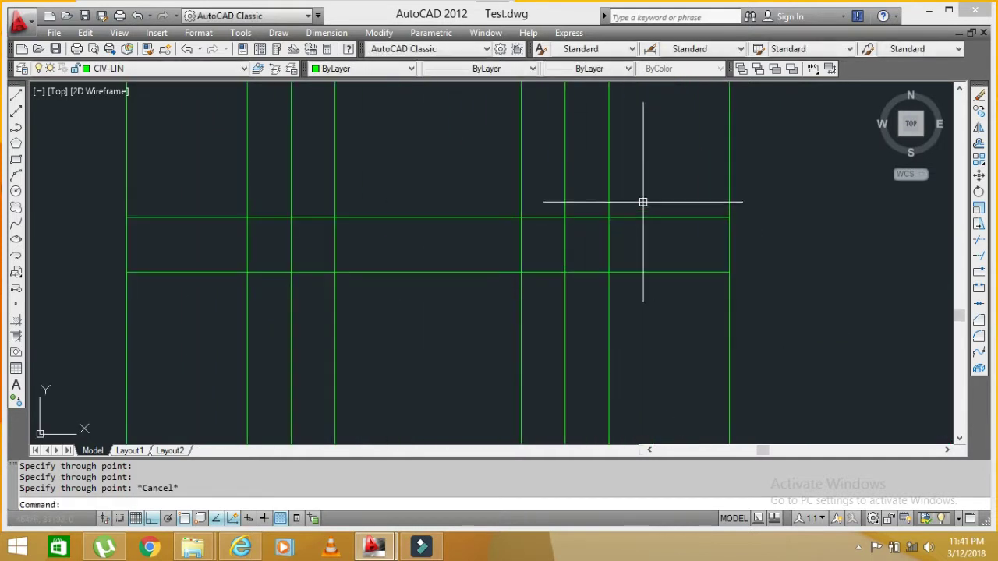
{"action": "scroll", "coordinate": [700, 261], "scroll_direction": "down", "scroll_amount": 3}
{"action": "scroll", "coordinate": [701, 261], "scroll_direction": "up", "scroll_amount": 3}
{"action": "left_click", "coordinate": [729, 272]}
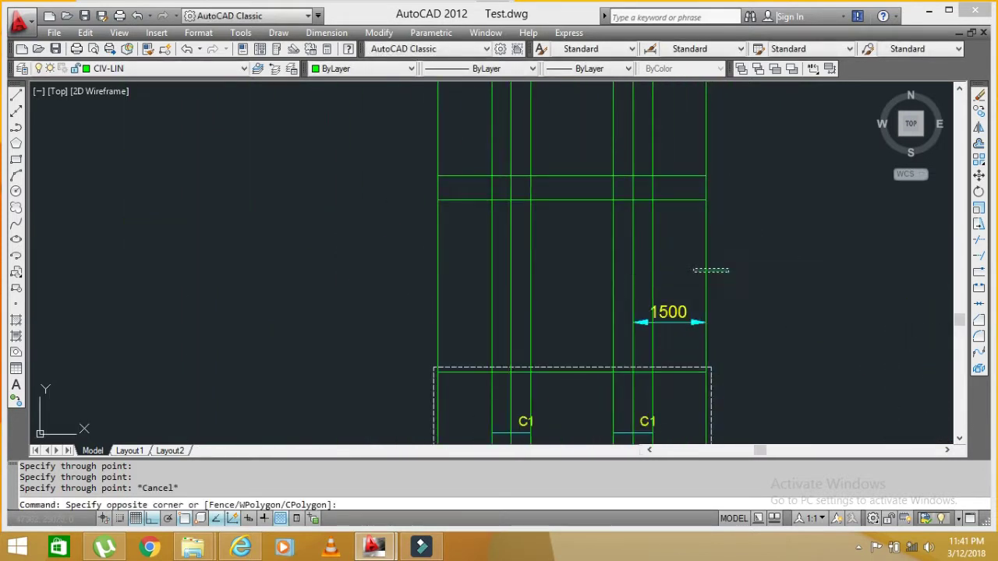
{"action": "left_click", "coordinate": [392, 248]}
{"action": "scroll", "coordinate": [684, 301], "scroll_direction": "down", "scroll_amount": 3}
{"action": "key", "text": "Escape"}
{"action": "key", "text": "Escape"}
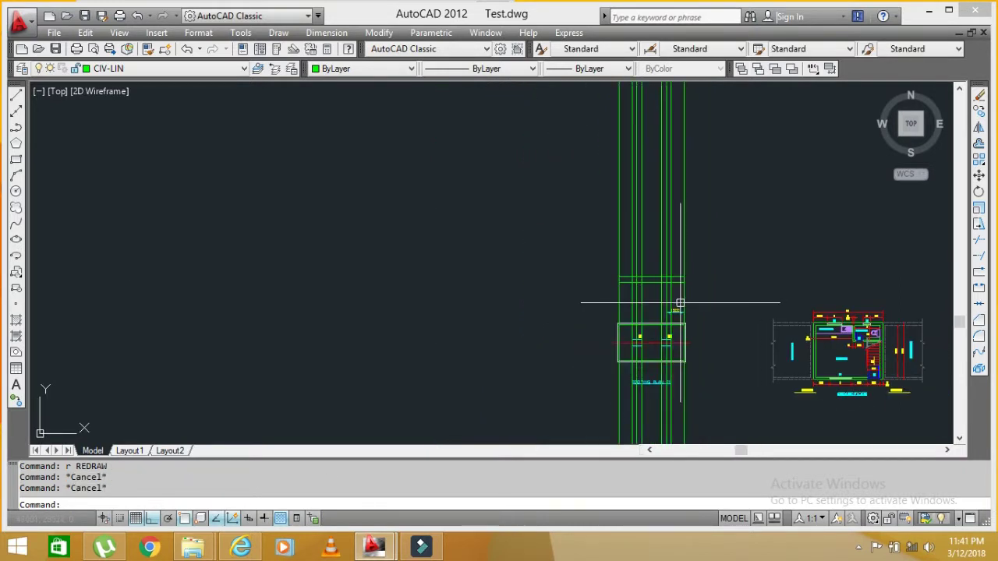
Step: Erase the eight vertical construction lines using E and a selection window
{"action": "scroll", "coordinate": [679, 301], "scroll_direction": "up", "scroll_amount": 2}
{"action": "type", "text": "e"}
{"action": "key", "text": "Return"}
{"action": "left_click", "coordinate": [681, 296]}
{"action": "left_click", "coordinate": [347, 301]}
{"action": "key", "text": "Return"}
Step: Zoom in on the Construction Line notes text
{"action": "scroll", "coordinate": [660, 289], "scroll_direction": "down", "scroll_amount": 4}
{"action": "scroll", "coordinate": [635, 372], "scroll_direction": "up", "scroll_amount": 2}
{"action": "scroll", "coordinate": [632, 305], "scroll_direction": "down", "scroll_amount": 3}
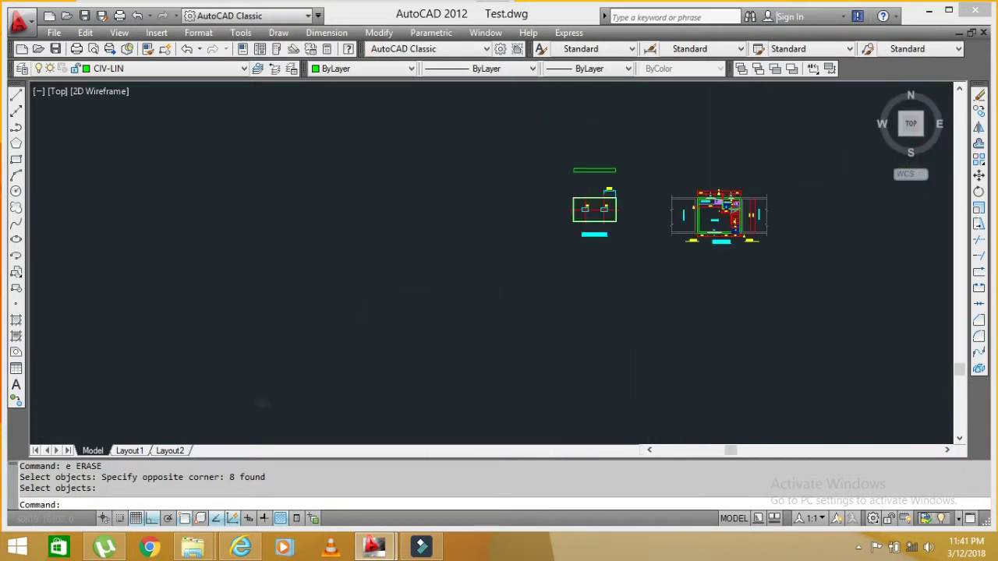
{"action": "scroll", "coordinate": [606, 363], "scroll_direction": "up", "scroll_amount": 2}
{"action": "scroll", "coordinate": [606, 363], "scroll_direction": "up", "scroll_amount": 2}
{"action": "scroll", "coordinate": [599, 381], "scroll_direction": "up", "scroll_amount": 2}
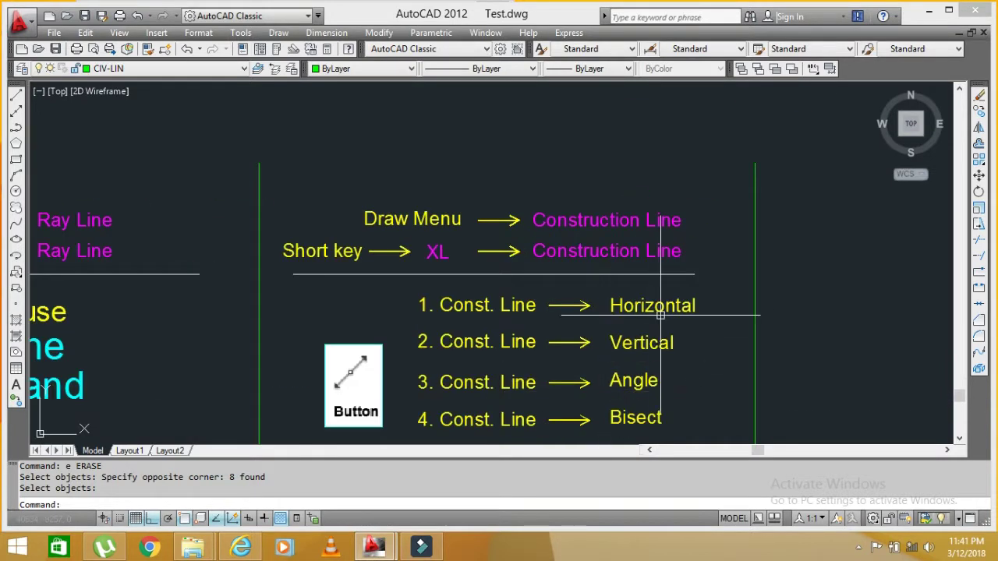
Step: Zoom out from the Offset note and pan to footing F1's top-right corner
{"action": "middle_click_drag", "start_coordinate": [650, 396], "coordinate": [655, 344]}
{"action": "scroll", "coordinate": [655, 345], "scroll_direction": "up", "scroll_amount": 2}
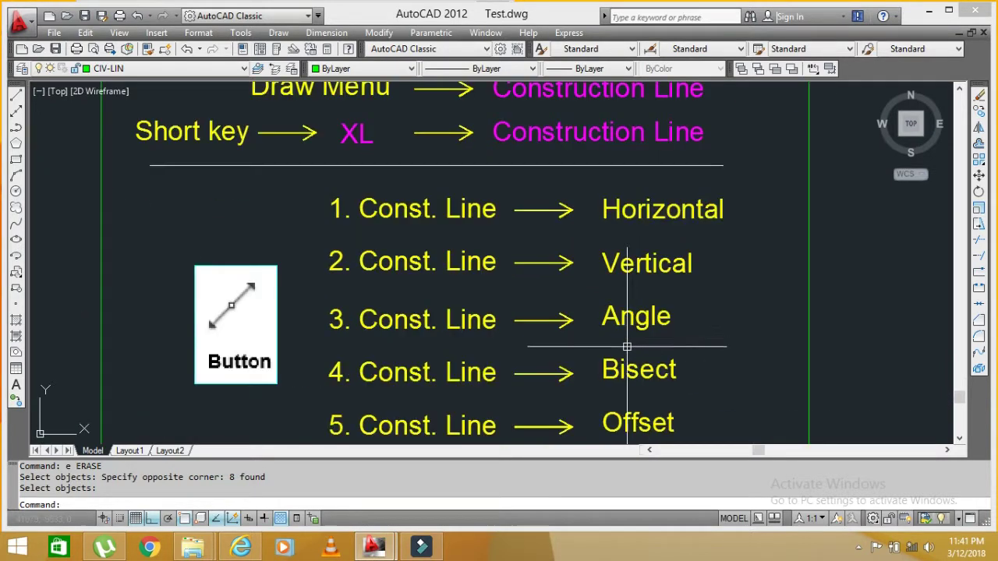
{"action": "scroll", "coordinate": [650, 354], "scroll_direction": "down", "scroll_amount": 5}
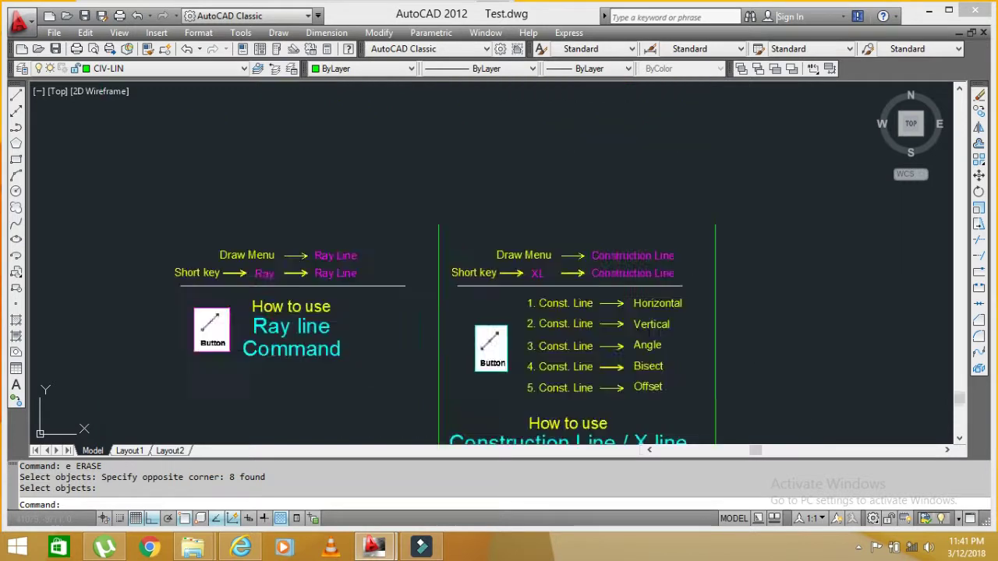
{"action": "scroll", "coordinate": [650, 354], "scroll_direction": "down", "scroll_amount": 5}
{"action": "scroll", "coordinate": [793, 270], "scroll_direction": "up", "scroll_amount": 5}
{"action": "scroll", "coordinate": [742, 348], "scroll_direction": "up", "scroll_amount": 1}
{"action": "scroll", "coordinate": [734, 364], "scroll_direction": "up", "scroll_amount": 1}
{"action": "scroll", "coordinate": [732, 315], "scroll_direction": "up", "scroll_amount": 2}
{"action": "middle_click_drag", "start_coordinate": [732, 315], "coordinate": [643, 315]}
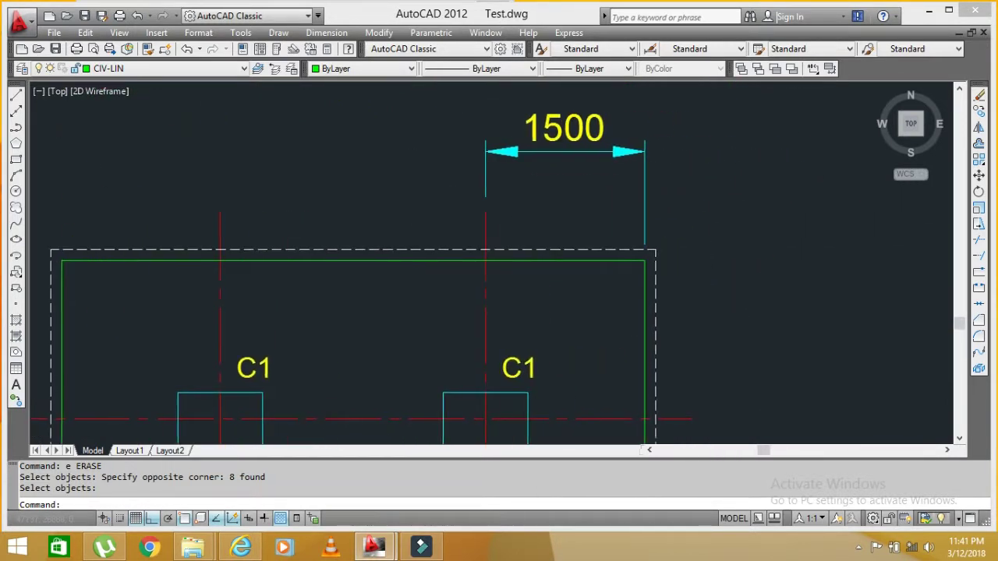
{"action": "middle_click_drag", "start_coordinate": [646, 388], "coordinate": [729, 333]}
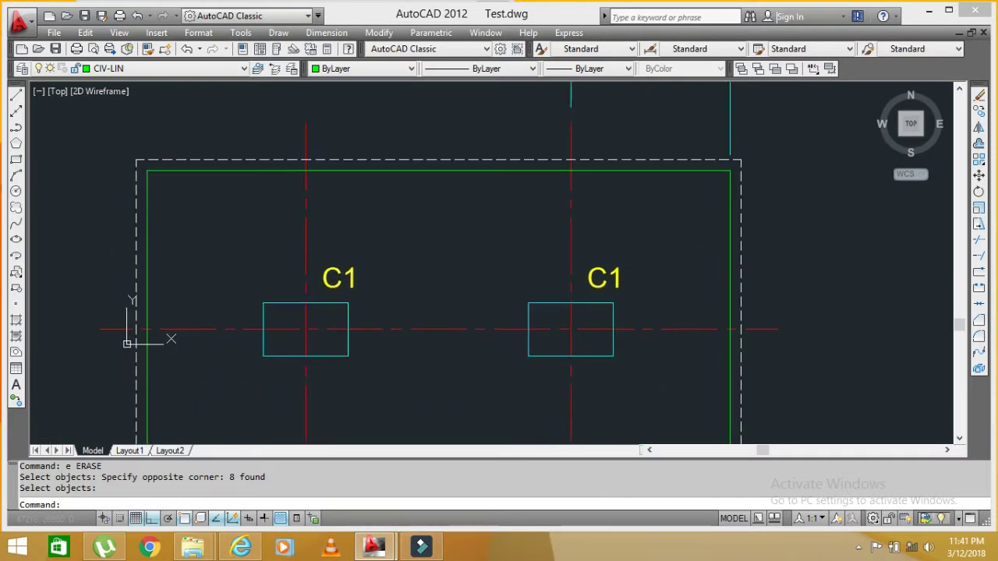
{"action": "middle_click_drag", "start_coordinate": [729, 258], "coordinate": [708, 350]}
{"action": "scroll", "coordinate": [647, 300], "scroll_direction": "up", "scroll_amount": 5}
{"action": "middle_click_drag", "start_coordinate": [678, 265], "coordinate": [604, 367]}
{"action": "type", "text": "xl"}
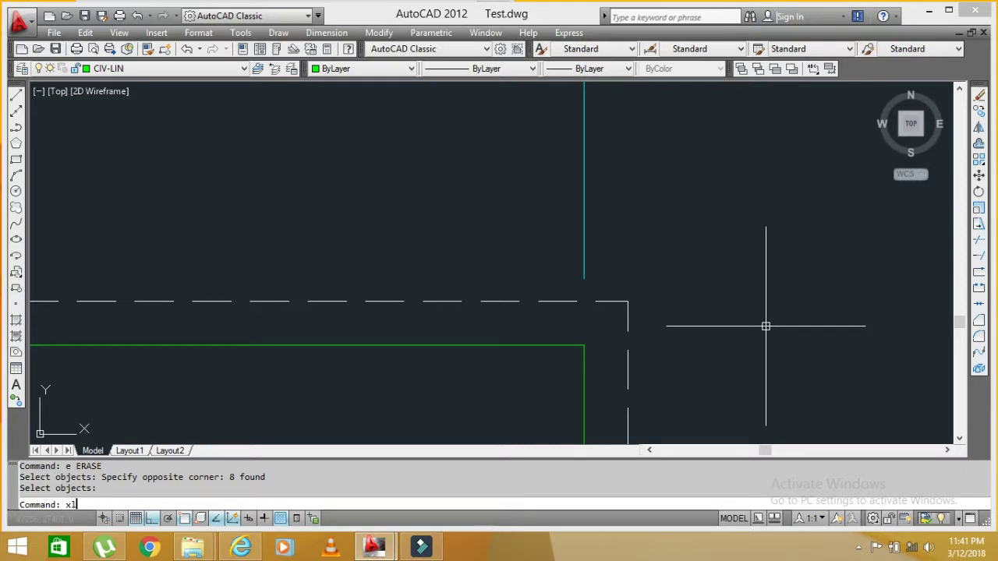
Step: Draw a 30° construction line through footing F1's top-right corner
{"action": "key", "text": "Return"}
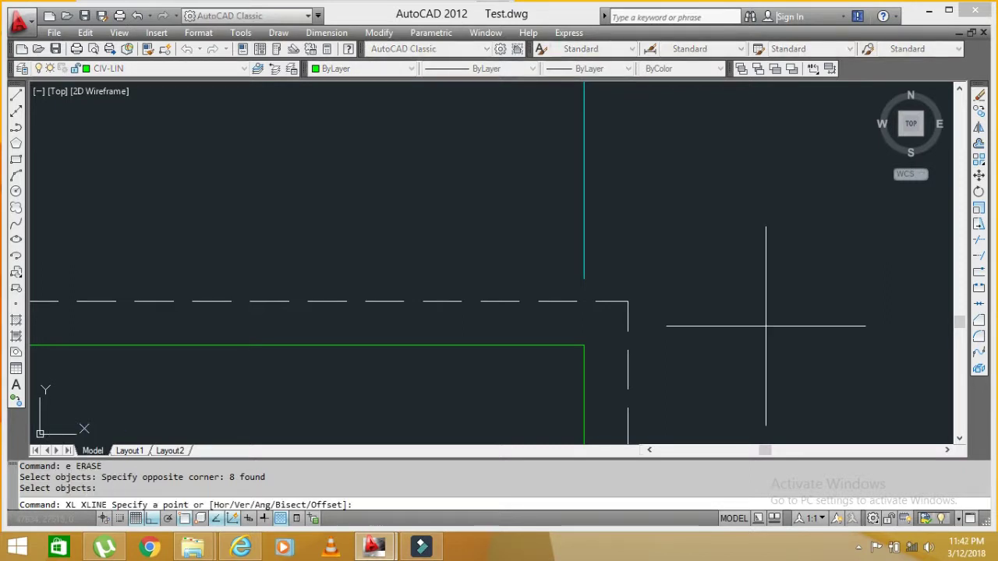
{"action": "type", "text": "a"}
{"action": "key", "text": "Return"}
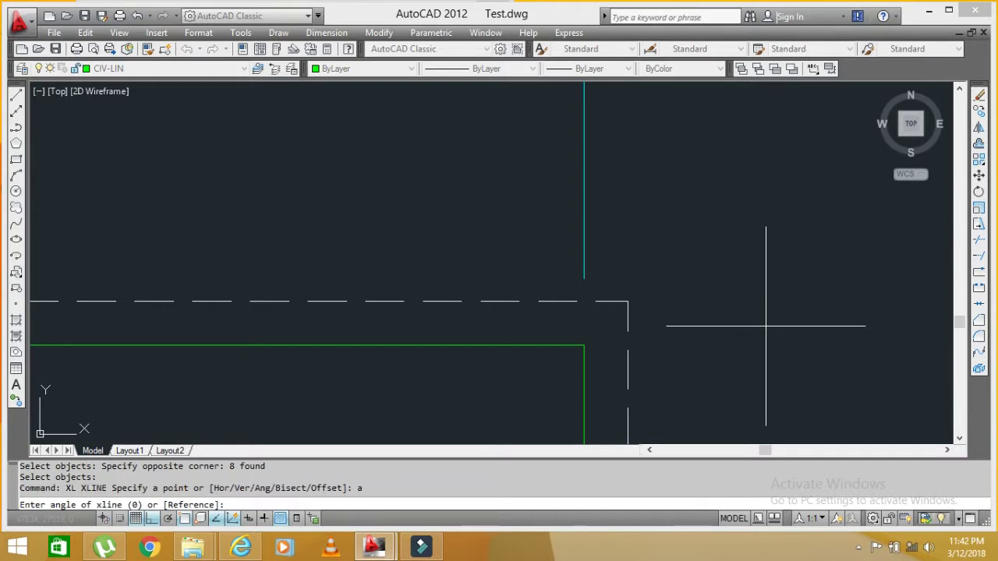
{"action": "type", "text": "30"}
{"action": "key", "text": "Return"}
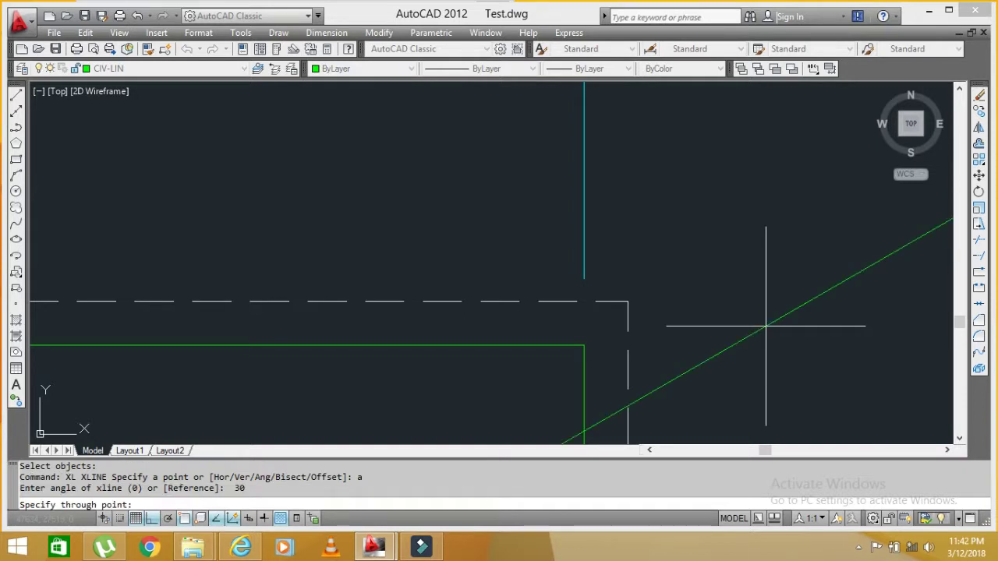
{"action": "scroll", "coordinate": [755, 222], "scroll_direction": "down", "scroll_amount": 4}
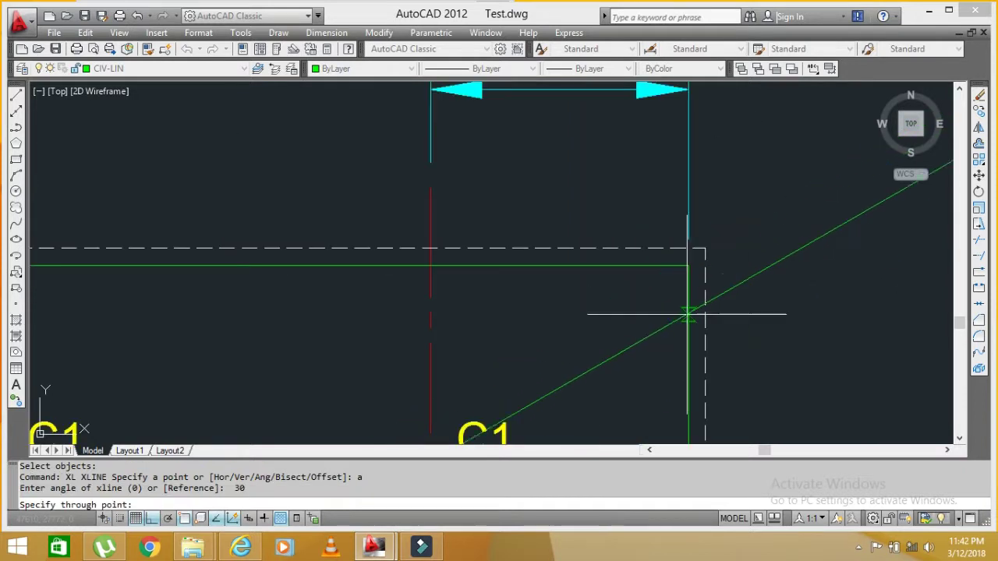
{"action": "left_click", "coordinate": [688, 265]}
{"action": "scroll", "coordinate": [691, 226], "scroll_direction": "down", "scroll_amount": 6}
{"action": "key", "text": "Escape"}
{"action": "scroll", "coordinate": [715, 233], "scroll_direction": "up", "scroll_amount": 4}
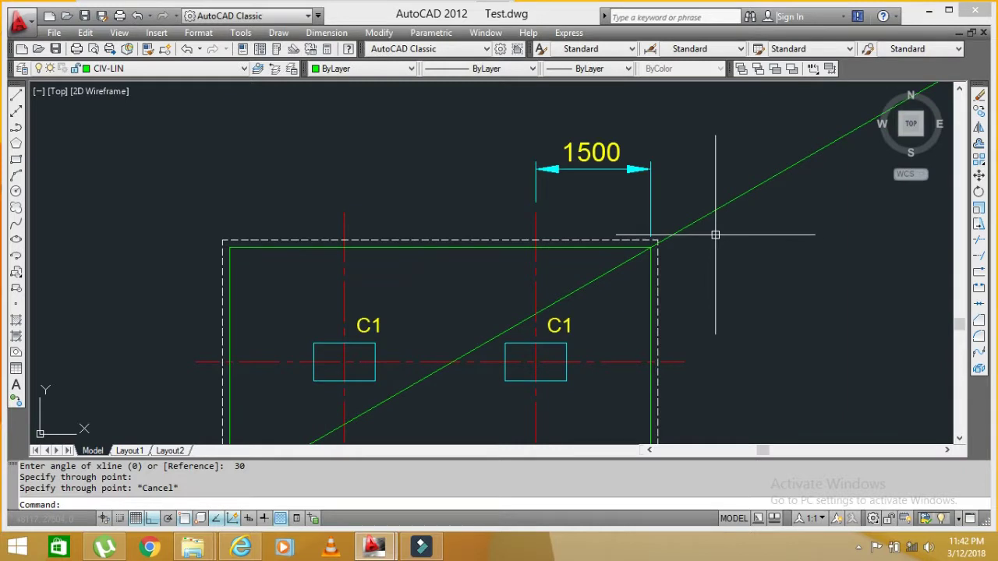
Step: Window-select the 30° construction line and erase it with E
{"action": "left_click_drag", "start_coordinate": [715, 234], "coordinate": [702, 207]}
{"action": "scroll", "coordinate": [635, 261], "scroll_direction": "down", "scroll_amount": 3}
{"action": "scroll", "coordinate": [642, 261], "scroll_direction": "up", "scroll_amount": 3}
{"action": "key", "text": "Escape"}
{"action": "key", "text": "Escape"}
{"action": "left_click_drag", "start_coordinate": [642, 260], "coordinate": [646, 224]}
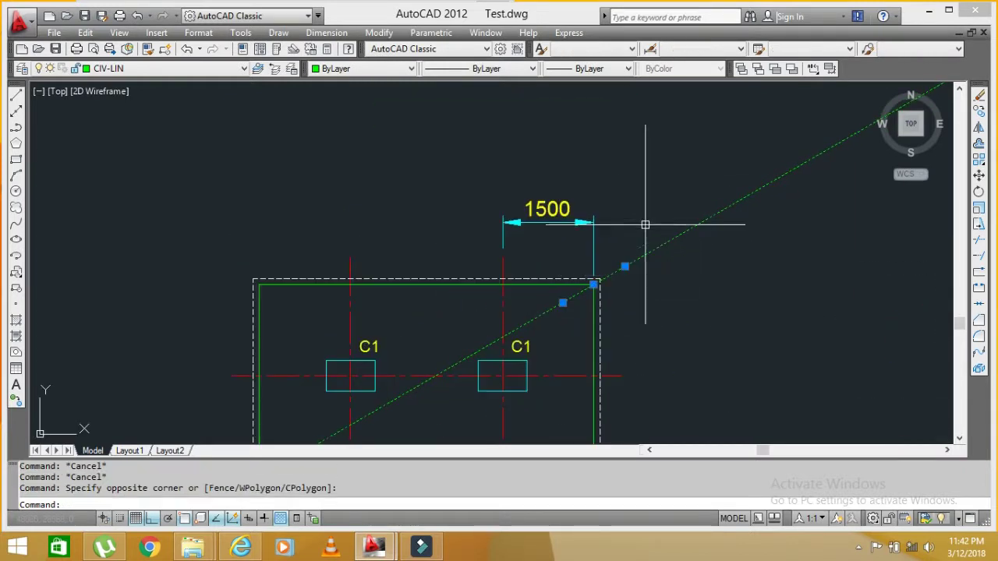
{"action": "type", "text": "e"}
{"action": "key", "text": "Return"}
{"action": "scroll", "coordinate": [646, 224], "scroll_direction": "down", "scroll_amount": 4}
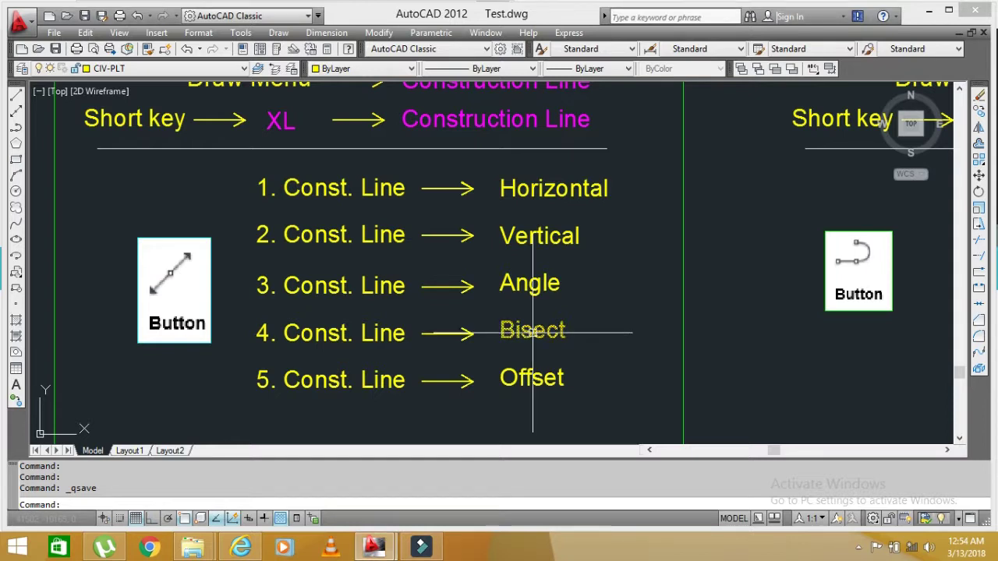
Step: Zoom out, then pan and zoom in on FOOTING PLAN F1's top-left corner
{"action": "scroll", "coordinate": [546, 386], "scroll_direction": "down", "scroll_amount": 5}
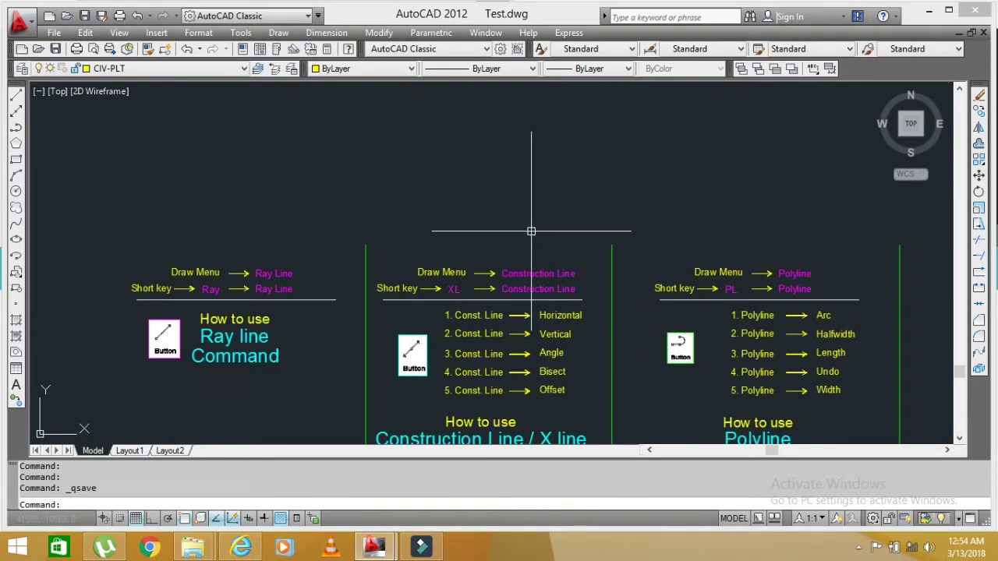
{"action": "scroll", "coordinate": [520, 156], "scroll_direction": "down", "scroll_amount": 3}
{"action": "scroll", "coordinate": [407, 149], "scroll_direction": "up", "scroll_amount": 7}
{"action": "middle_click_drag", "start_coordinate": [407, 149], "coordinate": [524, 233]}
{"action": "scroll", "coordinate": [361, 131], "scroll_direction": "up", "scroll_amount": 2}
{"action": "scroll", "coordinate": [344, 328], "scroll_direction": "up", "scroll_amount": 3}
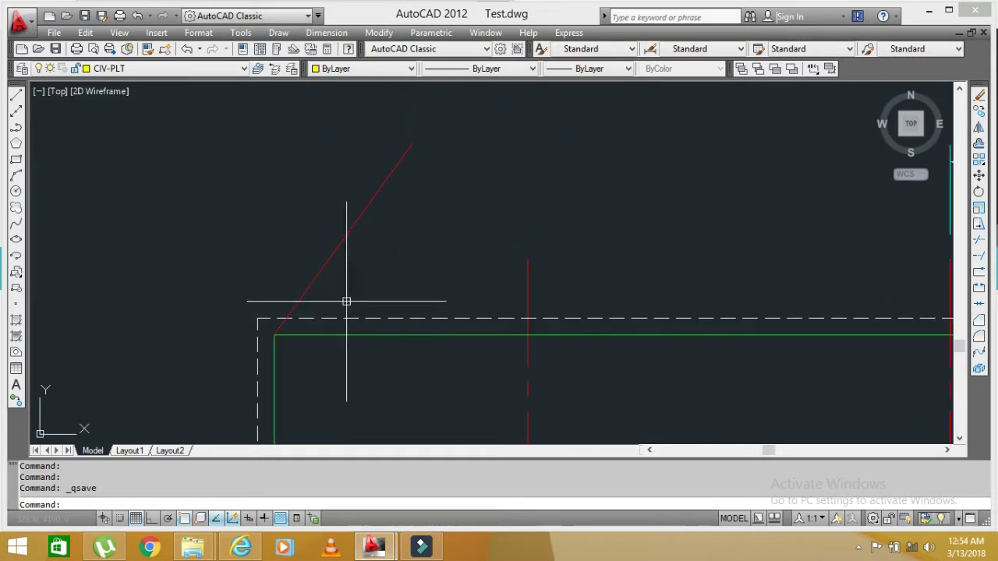
{"action": "middle_click_drag", "start_coordinate": [390, 265], "coordinate": [400, 276]}
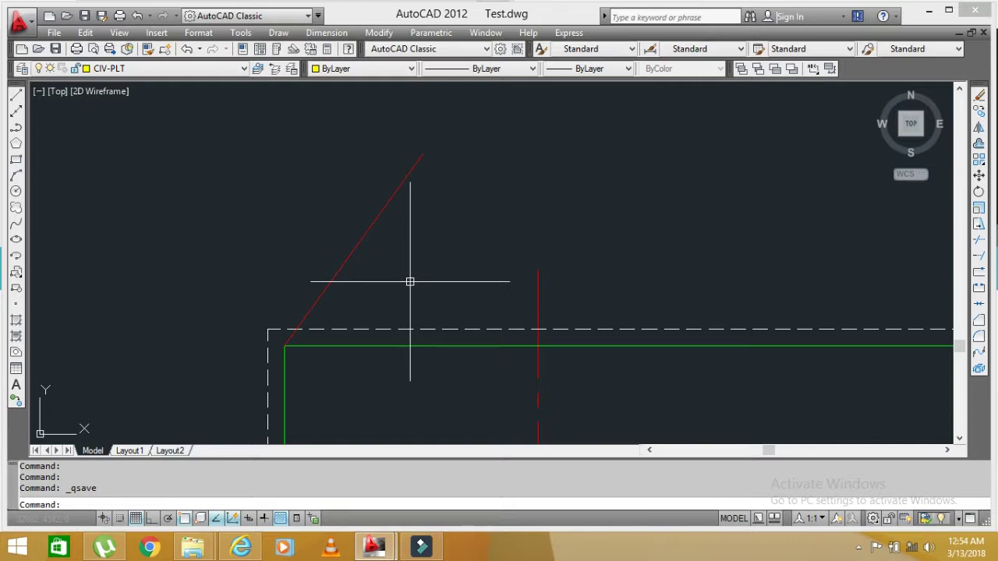
Step: Draw a Bisect construction line with its vertex at the footing's top-left corner
{"action": "type", "text": "Xl"}
{"action": "key", "text": "Return"}
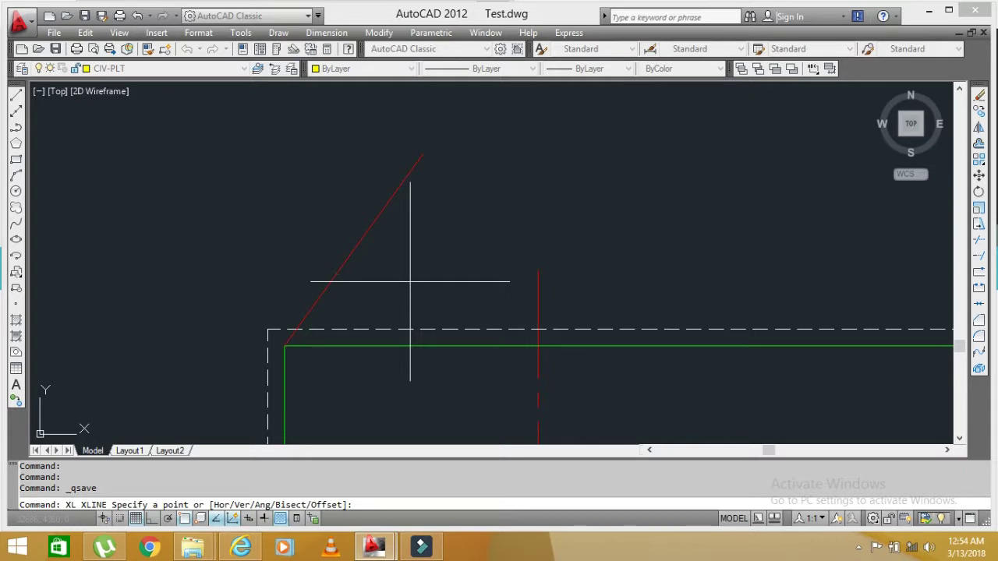
{"action": "key", "text": "Return"}
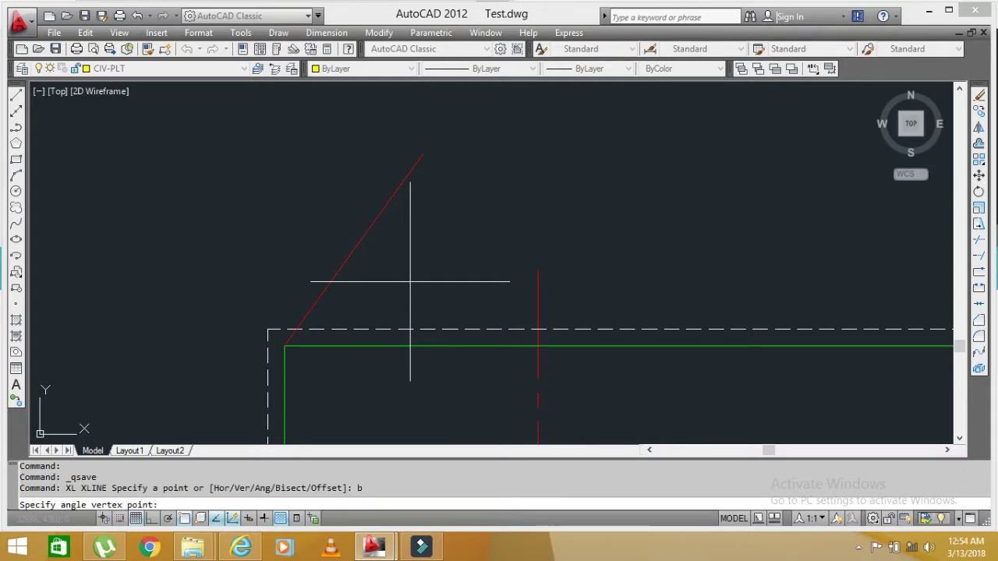
{"action": "left_click", "coordinate": [285, 344]}
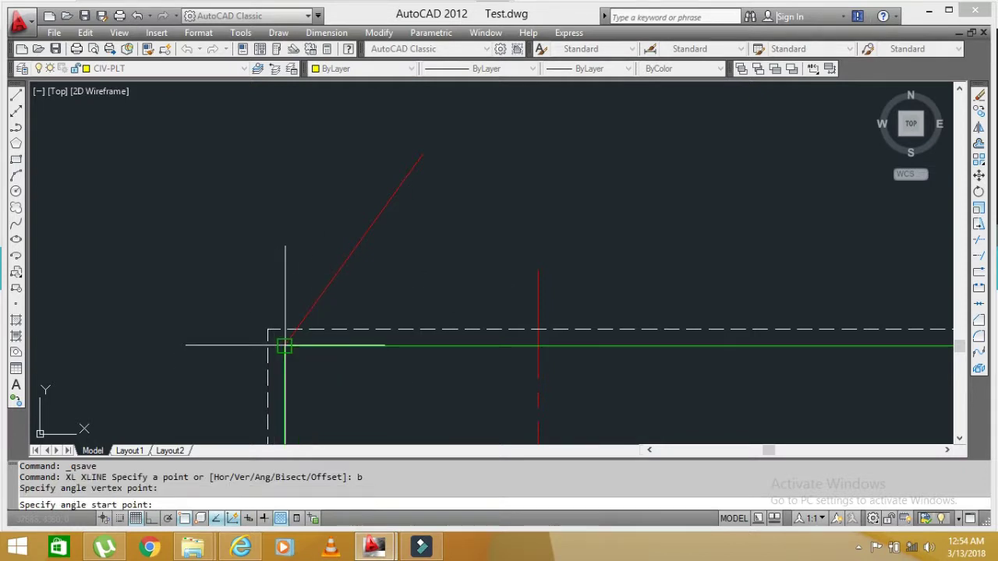
{"action": "left_click", "coordinate": [423, 155]}
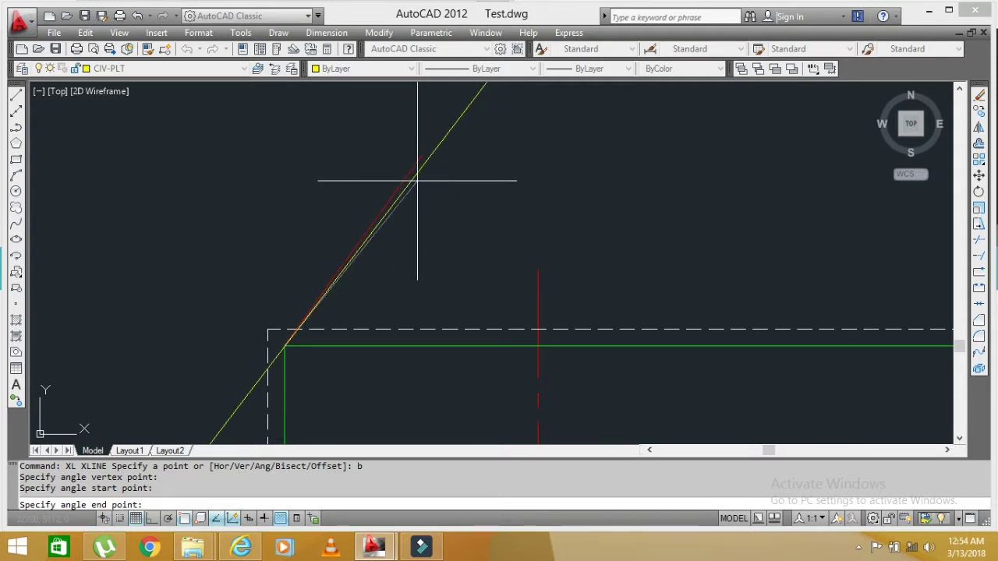
{"action": "left_click", "coordinate": [423, 154]}
{"action": "key", "text": "Return"}
{"action": "scroll", "coordinate": [463, 206], "scroll_direction": "down", "scroll_amount": 2}
{"action": "scroll", "coordinate": [410, 207], "scroll_direction": "up", "scroll_amount": 1}
{"action": "scroll", "coordinate": [437, 188], "scroll_direction": "up", "scroll_amount": 1}
{"action": "scroll", "coordinate": [453, 242], "scroll_direction": "down", "scroll_amount": 5}
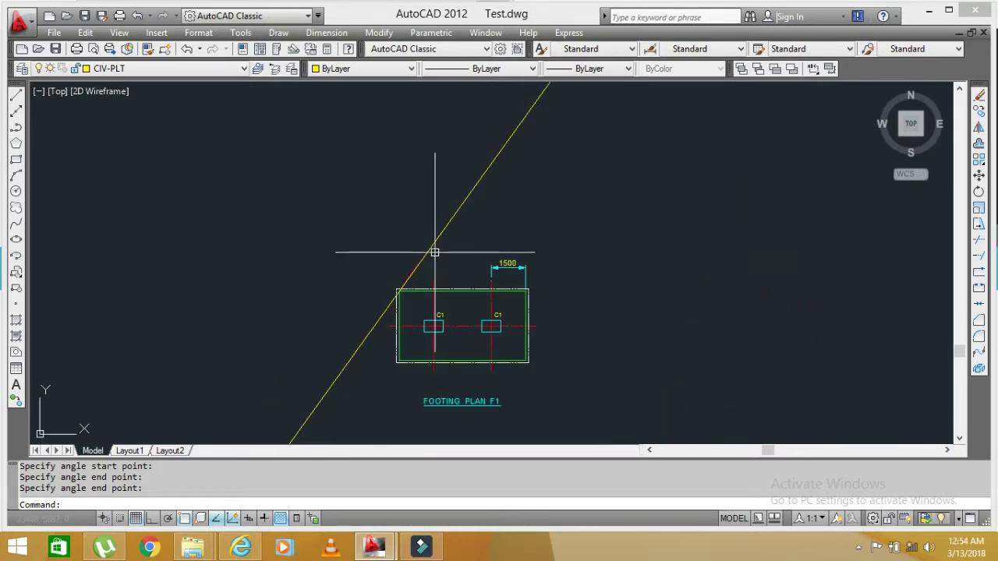
{"action": "scroll", "coordinate": [444, 235], "scroll_direction": "up", "scroll_amount": 5}
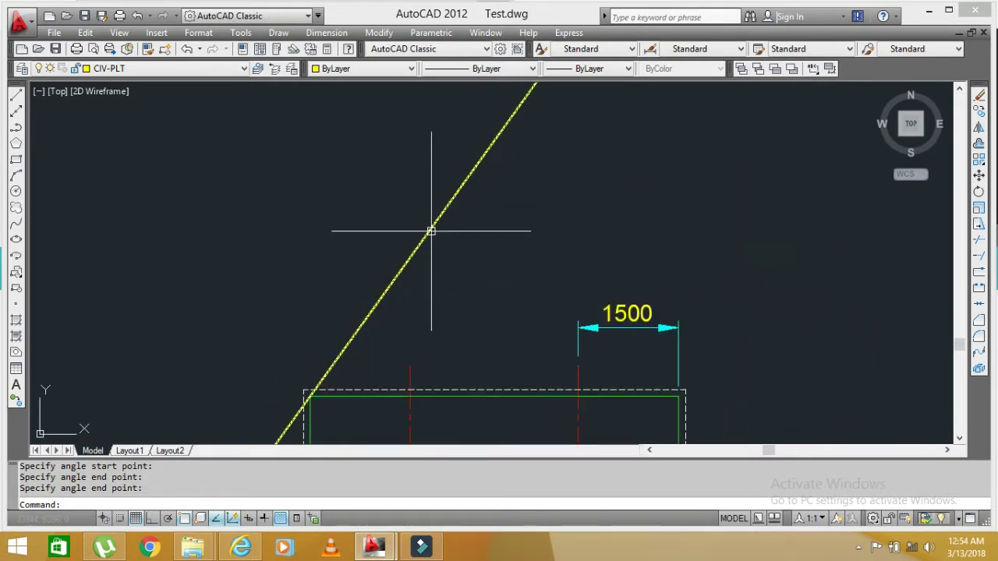
Step: Erase the yellow bisecting construction line and pan back to the footing and C1 columns
{"action": "left_click", "coordinate": [429, 230]}
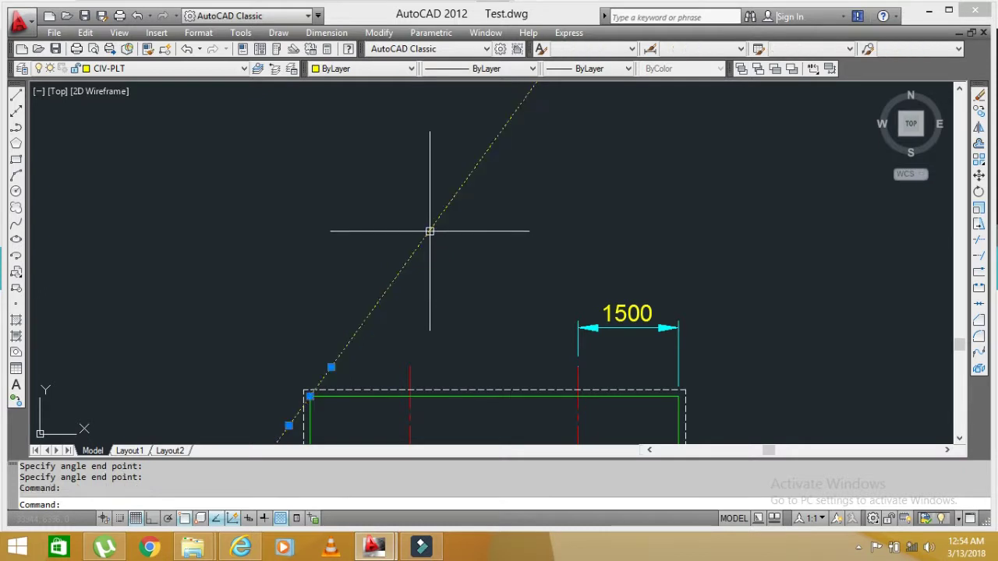
{"action": "type", "text": "e"}
{"action": "key", "text": "Return"}
{"action": "middle_click_drag", "start_coordinate": [560, 388], "coordinate": [382, 285]}
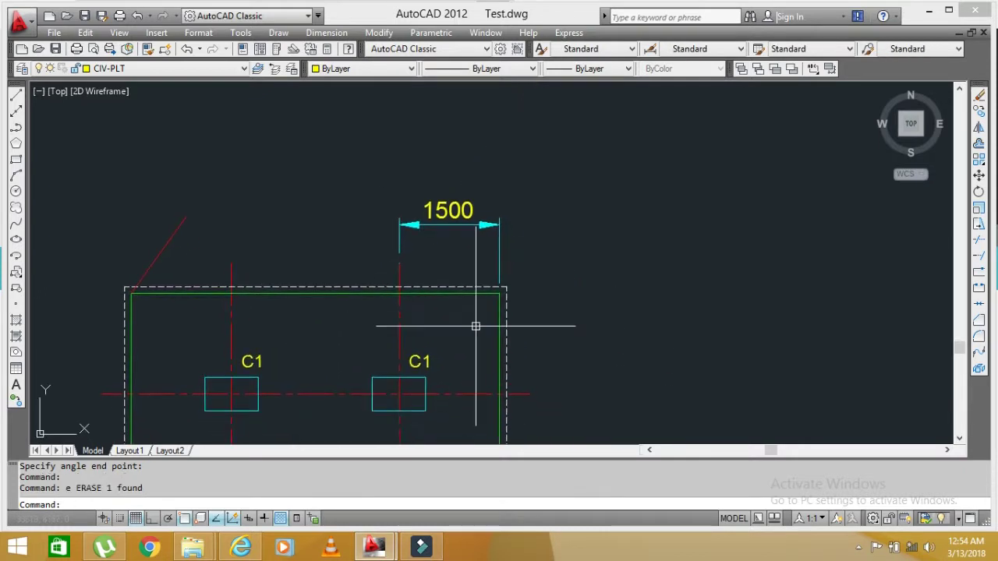
{"action": "middle_click_drag", "start_coordinate": [468, 256], "coordinate": [474, 310]}
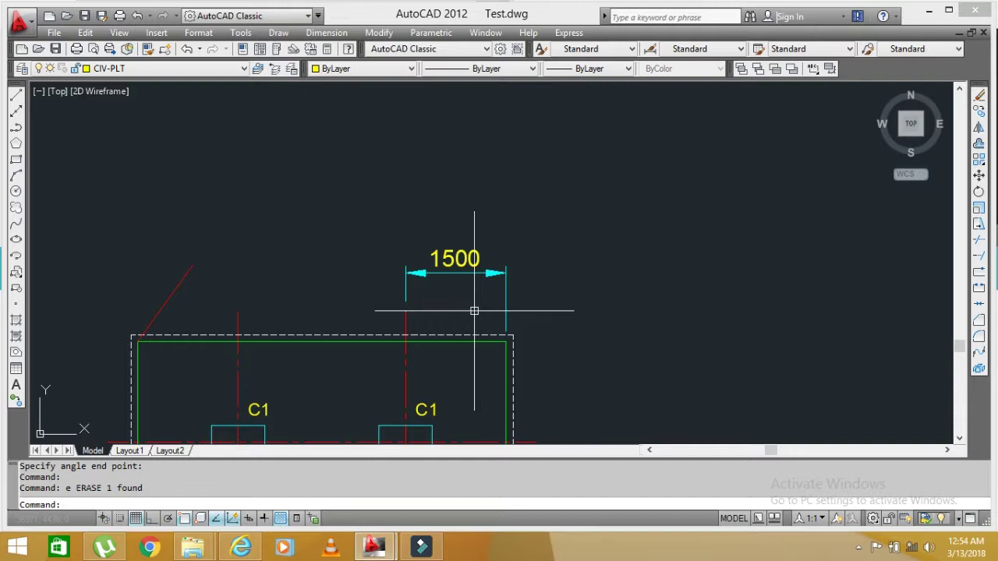
{"action": "type", "text": "xl"}
Step: Offset a vertical construction line 1500 from the green footing edge through the right C1 column
{"action": "key", "text": "Return"}
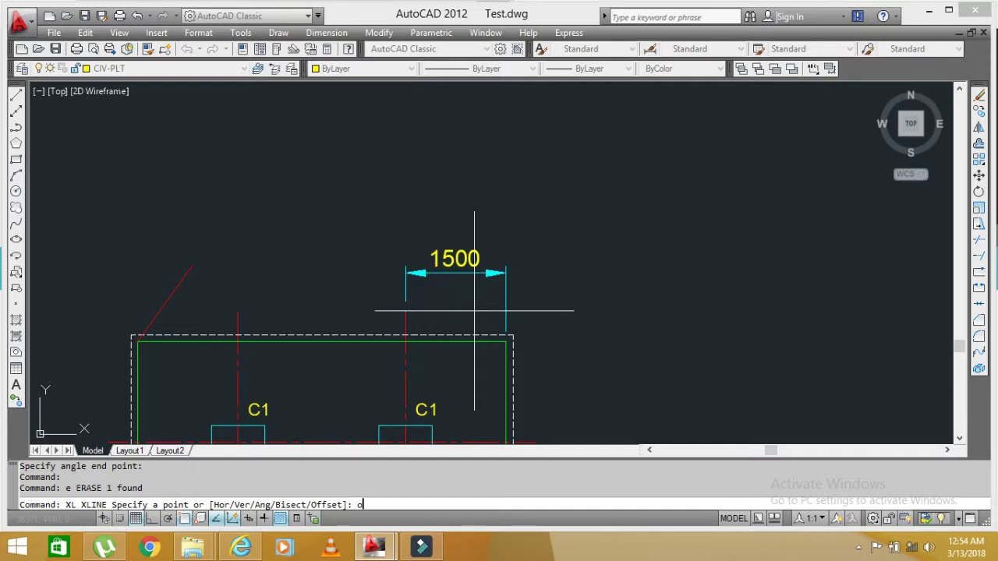
{"action": "key", "text": "Return"}
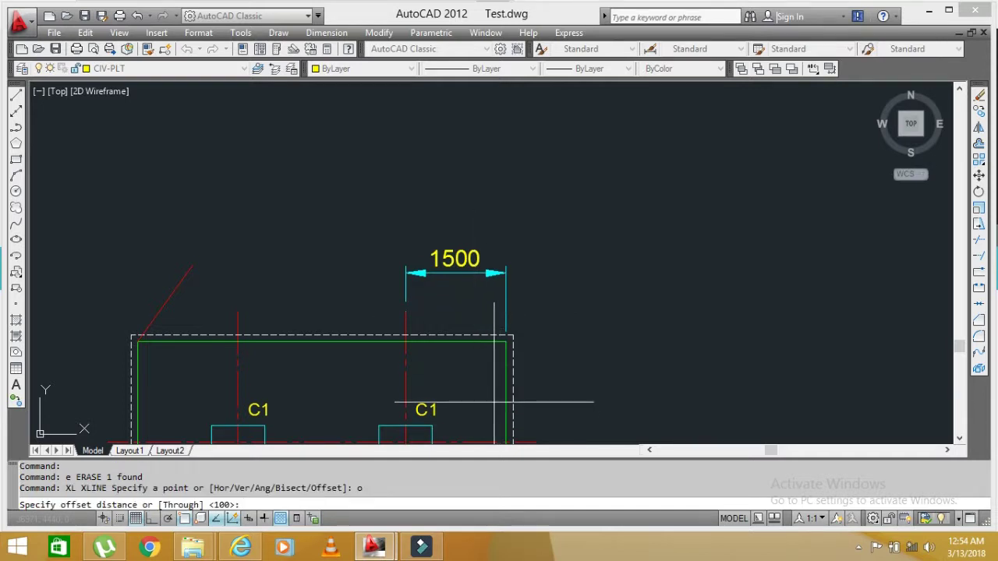
{"action": "scroll", "coordinate": [489, 340], "scroll_direction": "up", "scroll_amount": 3}
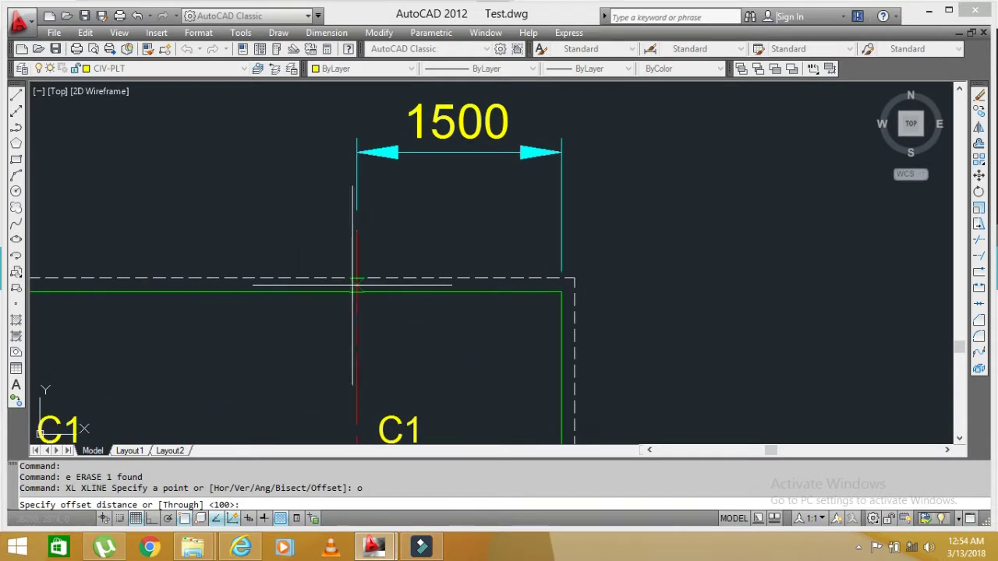
{"action": "scroll", "coordinate": [474, 318], "scroll_direction": "down", "scroll_amount": 4}
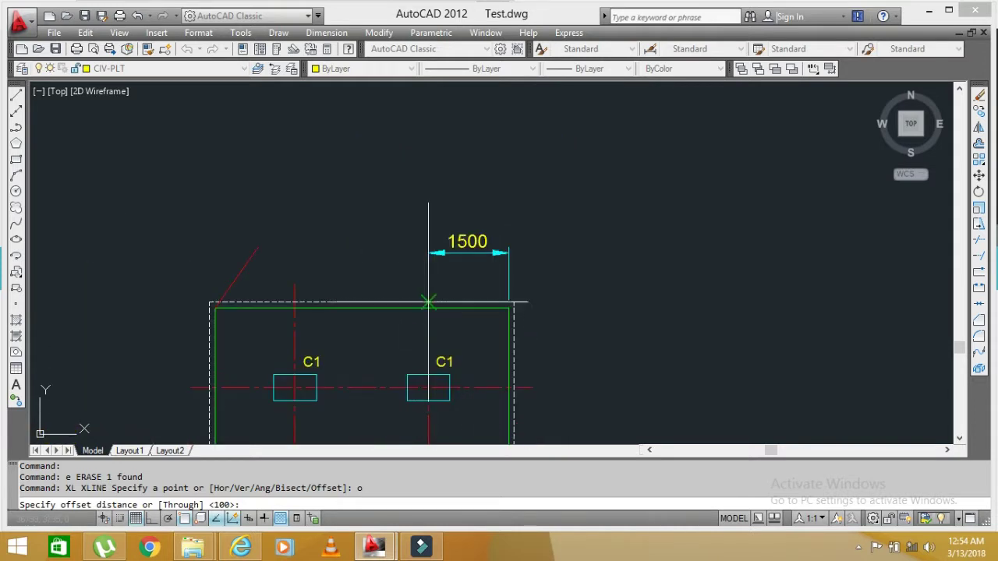
{"action": "scroll", "coordinate": [479, 320], "scroll_direction": "up", "scroll_amount": 1}
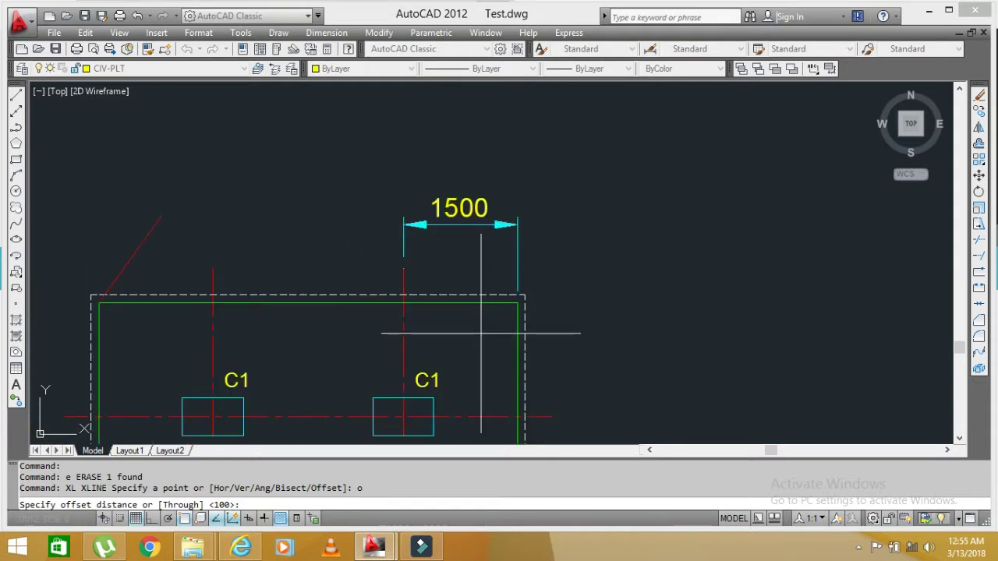
{"action": "type", "text": "1500"}
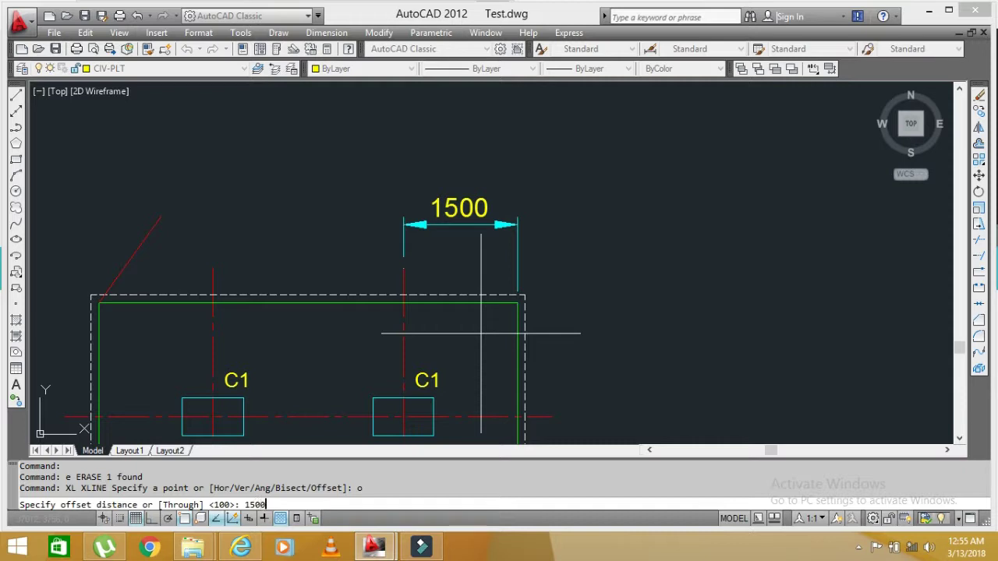
{"action": "key", "text": "Return"}
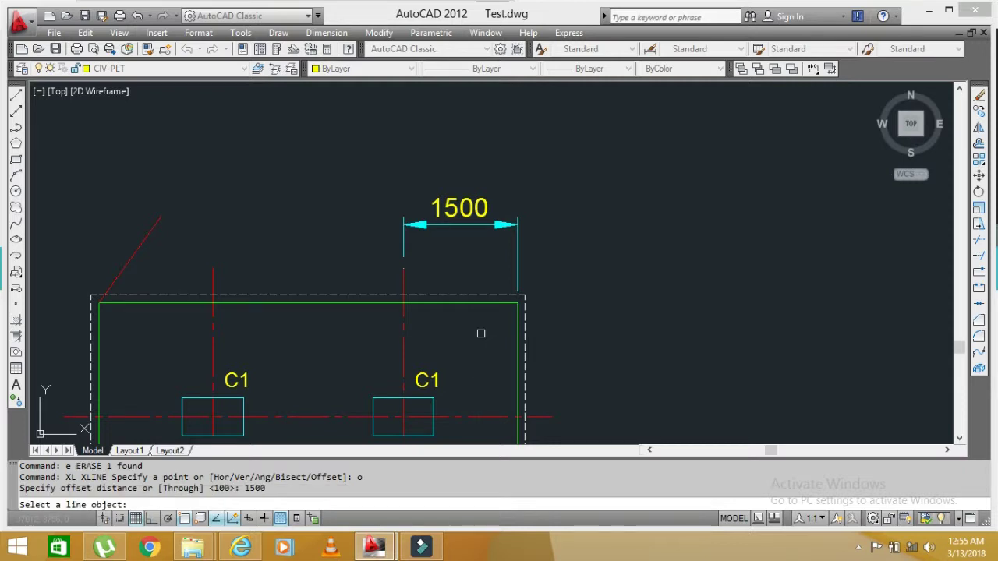
{"action": "scroll", "coordinate": [517, 343], "scroll_direction": "up", "scroll_amount": 2}
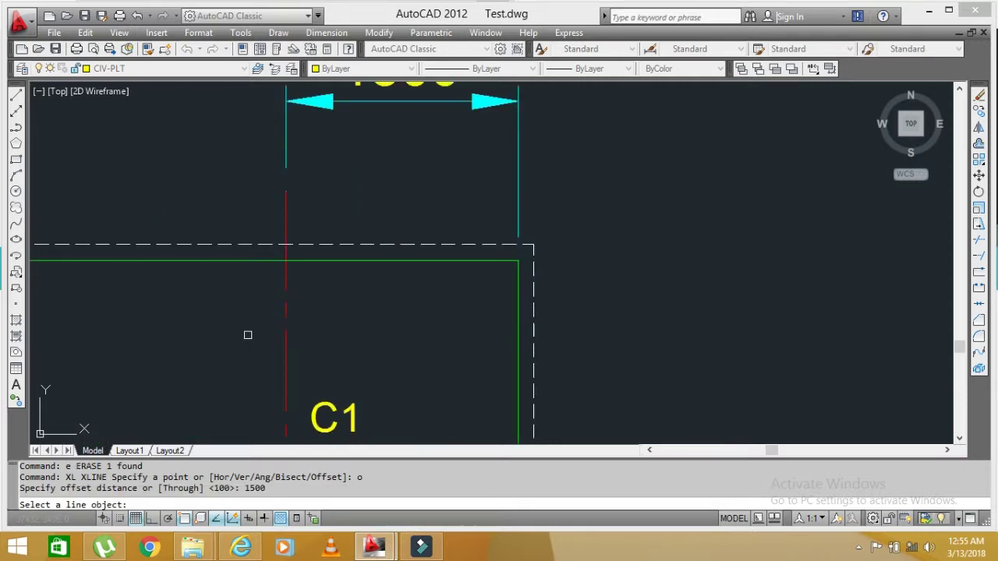
{"action": "left_click", "coordinate": [518, 312]}
{"action": "scroll", "coordinate": [517, 328], "scroll_direction": "down", "scroll_amount": 3}
{"action": "scroll", "coordinate": [462, 338], "scroll_direction": "up", "scroll_amount": 1}
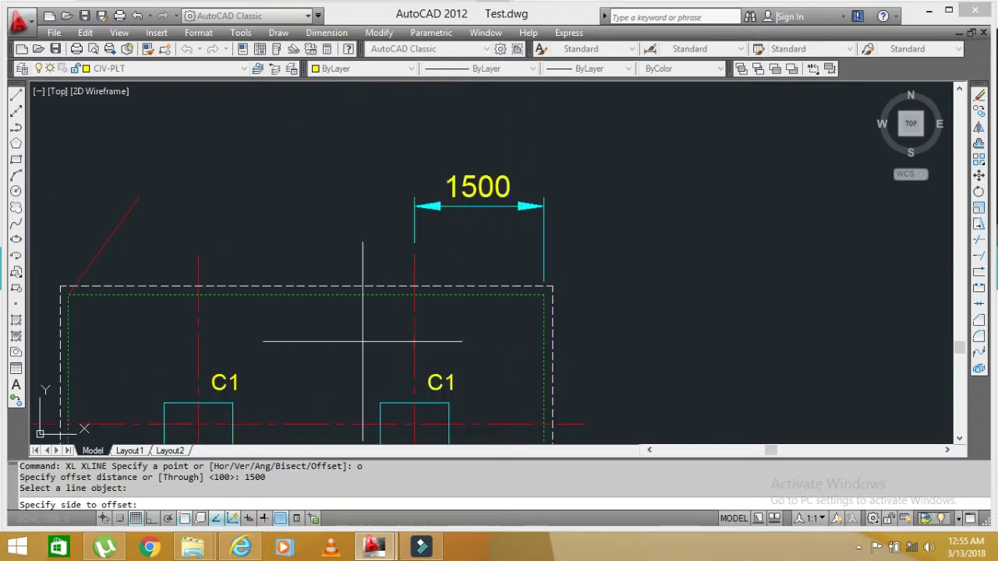
{"action": "left_click", "coordinate": [363, 341]}
Step: Add a second 1500 offset construction line outside the footing's right edge
{"action": "scroll", "coordinate": [398, 175], "scroll_direction": "up", "scroll_amount": 3}
{"action": "scroll", "coordinate": [429, 222], "scroll_direction": "down", "scroll_amount": 2}
{"action": "scroll", "coordinate": [392, 263], "scroll_direction": "down", "scroll_amount": 2}
{"action": "scroll", "coordinate": [435, 272], "scroll_direction": "up", "scroll_amount": 1}
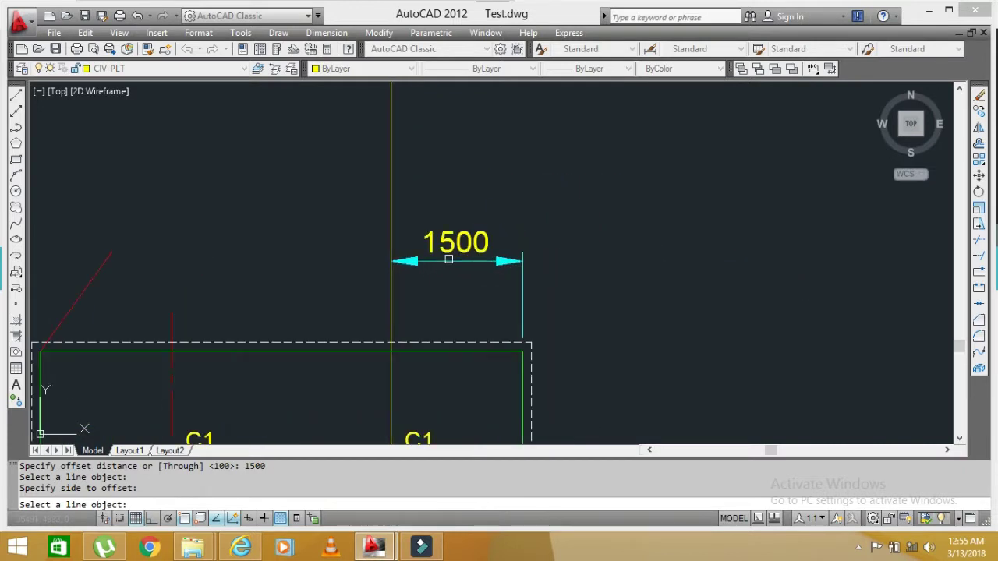
{"action": "scroll", "coordinate": [407, 205], "scroll_direction": "down", "scroll_amount": 4}
{"action": "scroll", "coordinate": [407, 205], "scroll_direction": "down", "scroll_amount": 1}
{"action": "scroll", "coordinate": [410, 242], "scroll_direction": "up", "scroll_amount": 3}
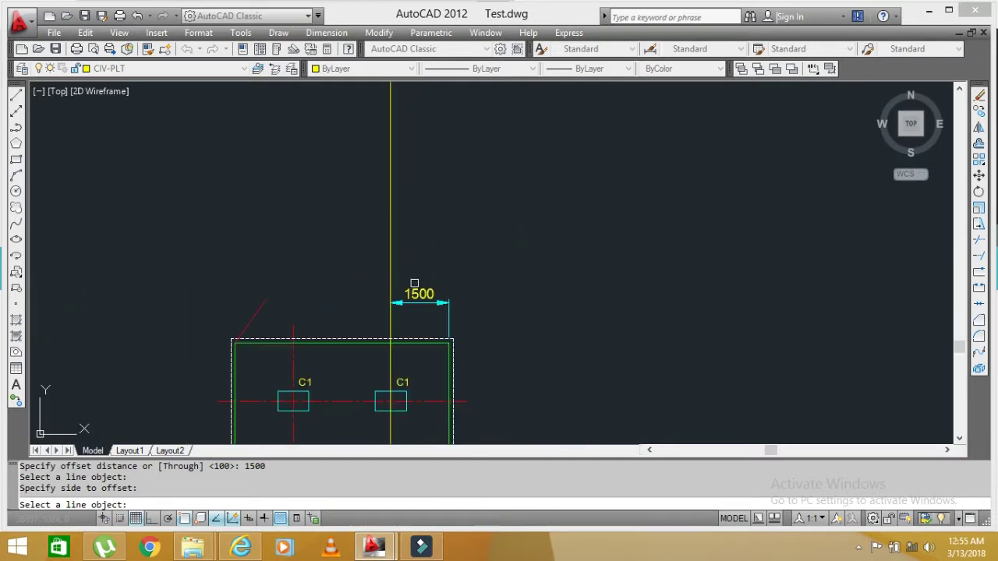
{"action": "scroll", "coordinate": [426, 373], "scroll_direction": "up", "scroll_amount": 3}
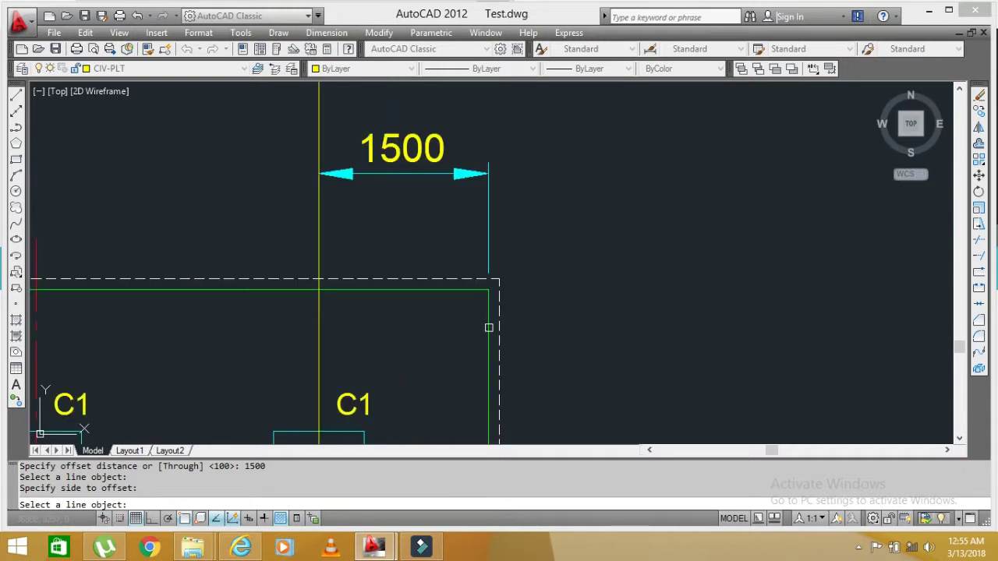
{"action": "left_click", "coordinate": [489, 328]}
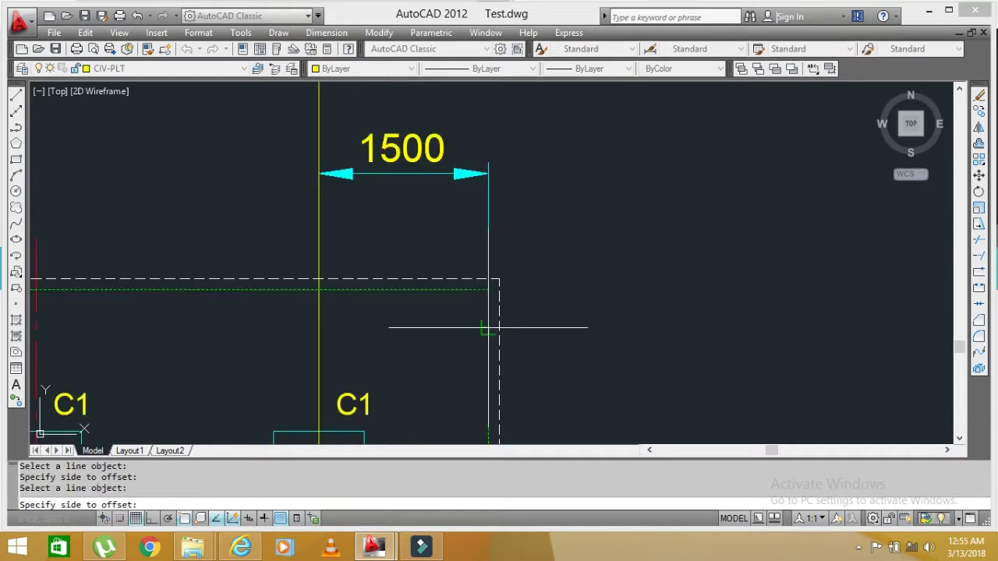
{"action": "left_click", "coordinate": [627, 345]}
{"action": "key", "text": "Escape"}
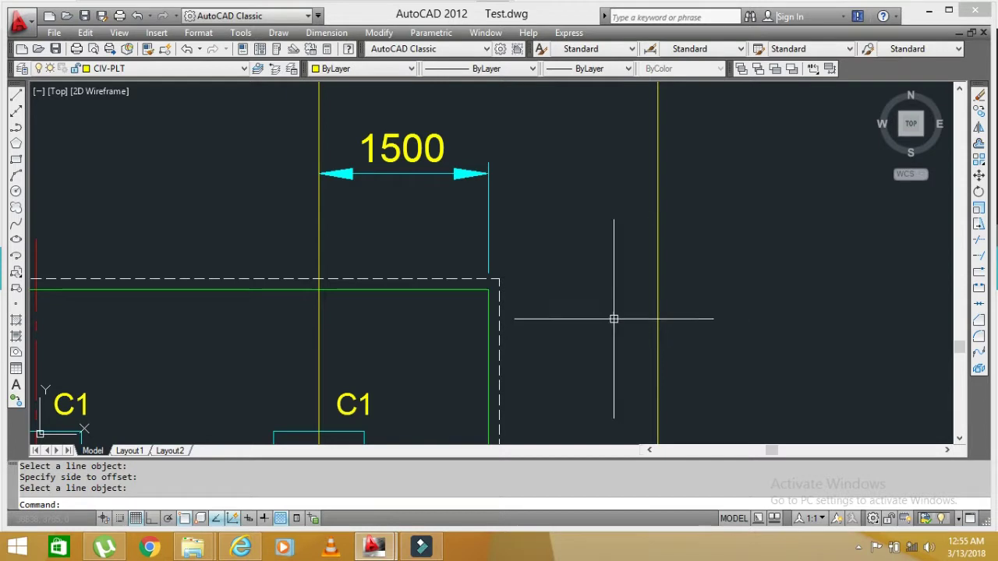
Step: Pan and zoom to show the whole footing with both new construction lines
{"action": "scroll", "coordinate": [577, 298], "scroll_direction": "down", "scroll_amount": 4}
{"action": "scroll", "coordinate": [583, 288], "scroll_direction": "up", "scroll_amount": 2}
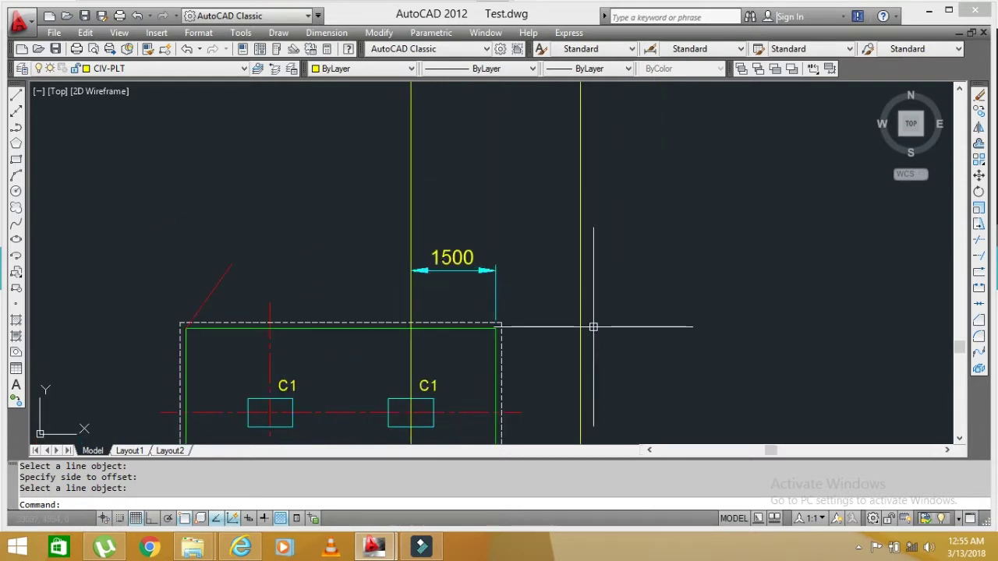
{"action": "mouse_move", "coordinate": [597, 366]}
{"action": "middle_mouse_down"}
{"action": "mouse_move", "coordinate": [603, 281]}
{"action": "mouse_move", "coordinate": [587, 307]}
{"action": "middle_mouse_up"}
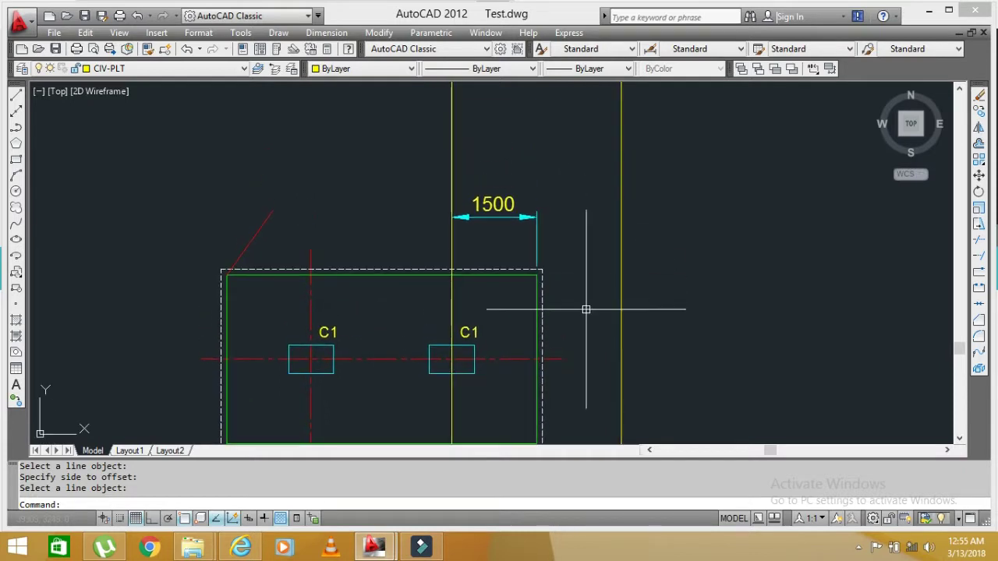
{"action": "scroll", "coordinate": [584, 305], "scroll_direction": "up", "scroll_amount": 1}
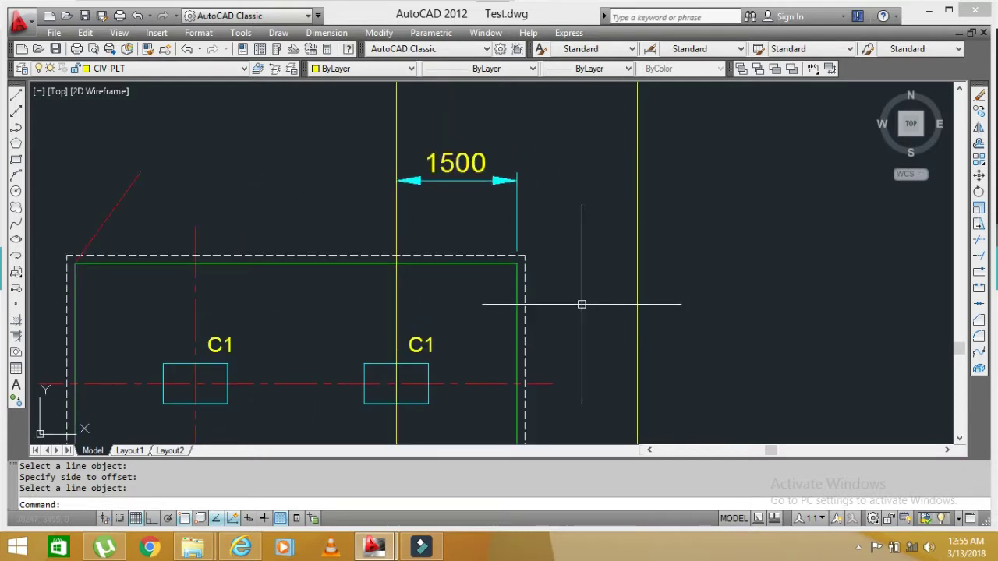
{"action": "middle_click_drag", "start_coordinate": [559, 314], "coordinate": [646, 286]}
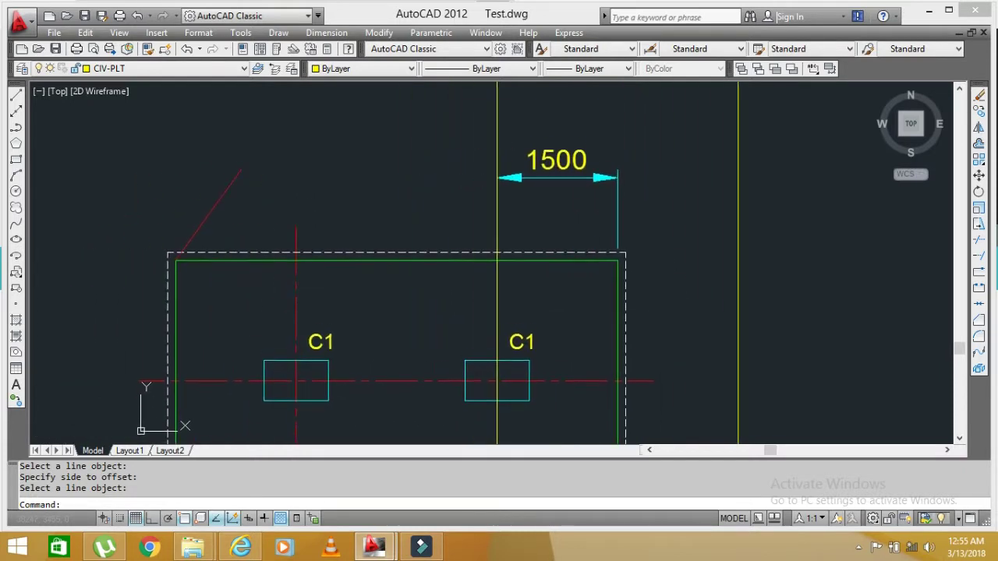
{"action": "scroll", "coordinate": [646, 286], "scroll_direction": "down", "scroll_amount": 1}
{"action": "mouse_move", "coordinate": [629, 401]}
{"action": "middle_mouse_down"}
{"action": "mouse_move", "coordinate": [604, 269]}
{"action": "mouse_move", "coordinate": [620, 358]}
{"action": "middle_mouse_up"}
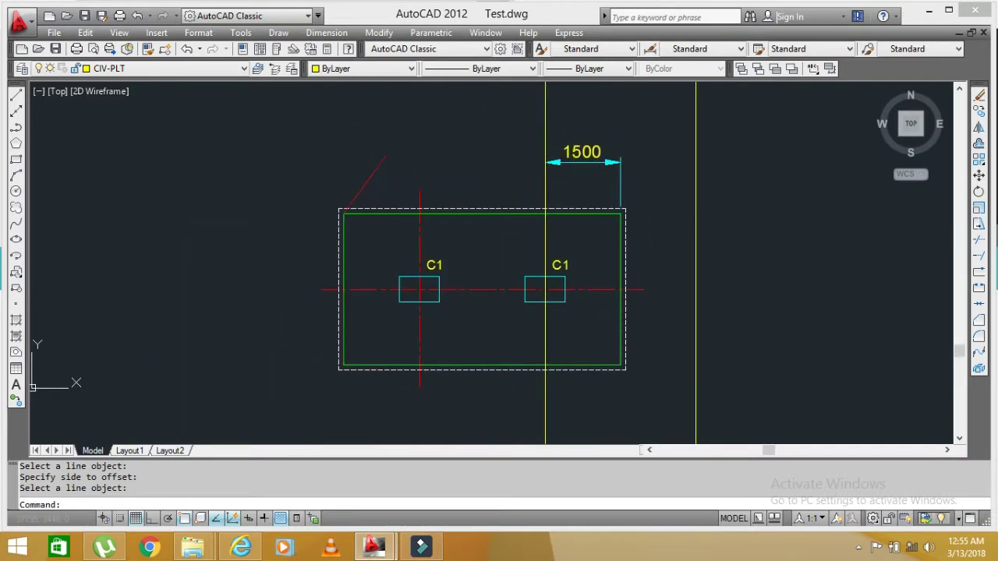
{"action": "scroll", "coordinate": [576, 244], "scroll_direction": "up", "scroll_amount": 1}
{"action": "mouse_move", "coordinate": [576, 244]}
{"action": "middle_mouse_down"}
{"action": "mouse_move", "coordinate": [585, 282]}
{"action": "mouse_move", "coordinate": [585, 266]}
{"action": "middle_mouse_up"}
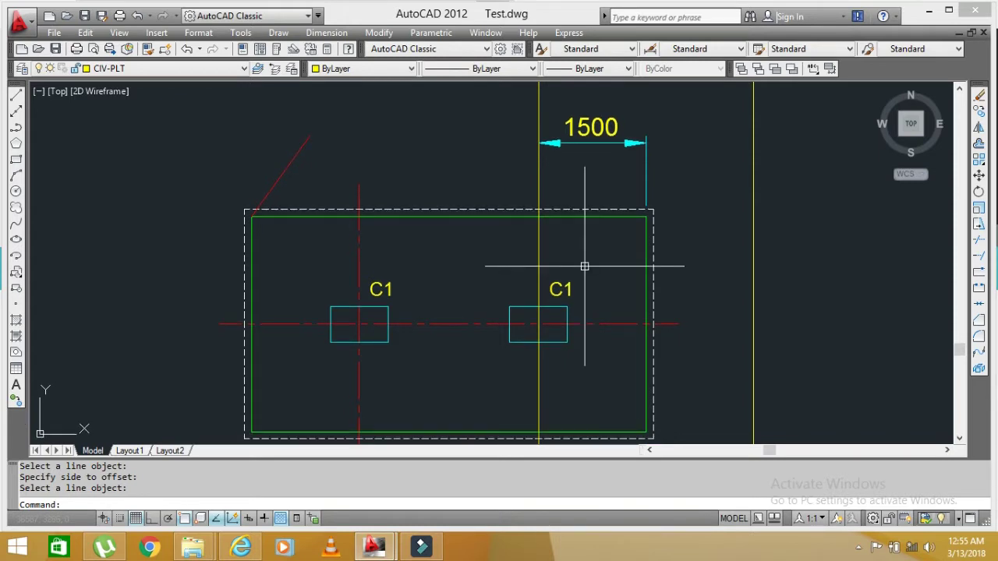